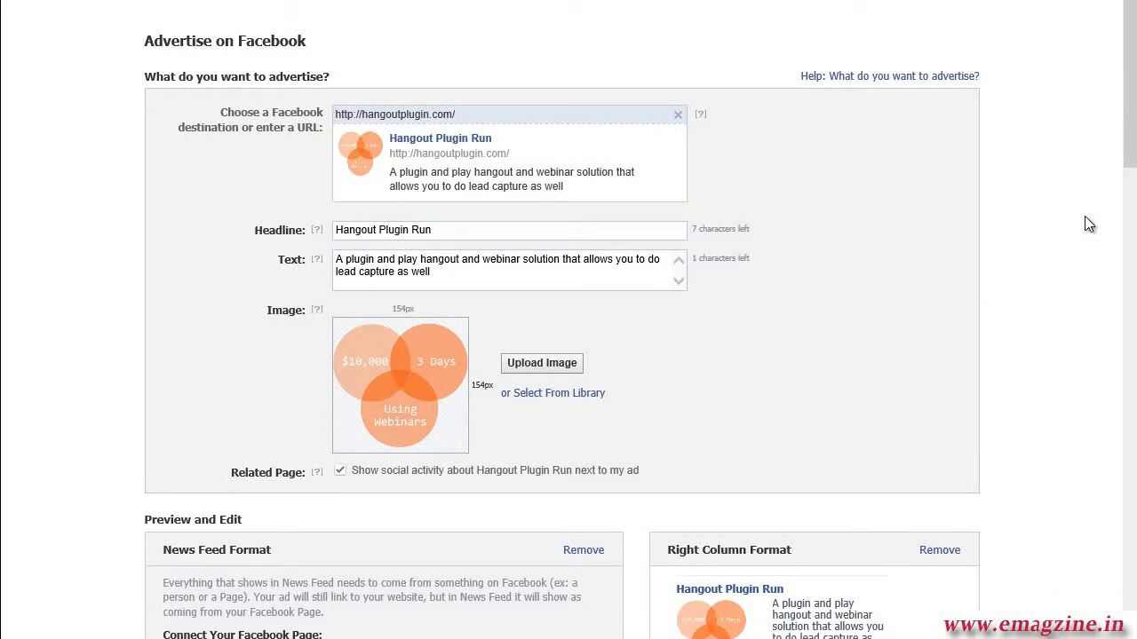
Review the ad's URL, headline, text and image together with its News Feed and right column previews
scroll(1075, 266, down, 4)
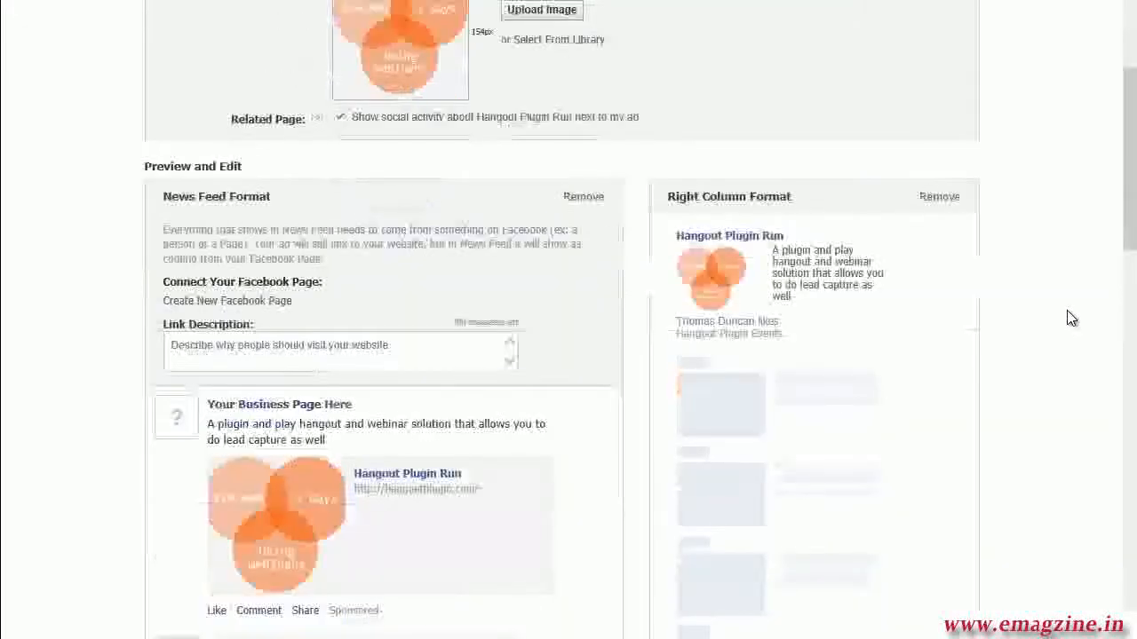
scroll(1037, 222, up, 1)
scroll(1037, 221, down, 3)
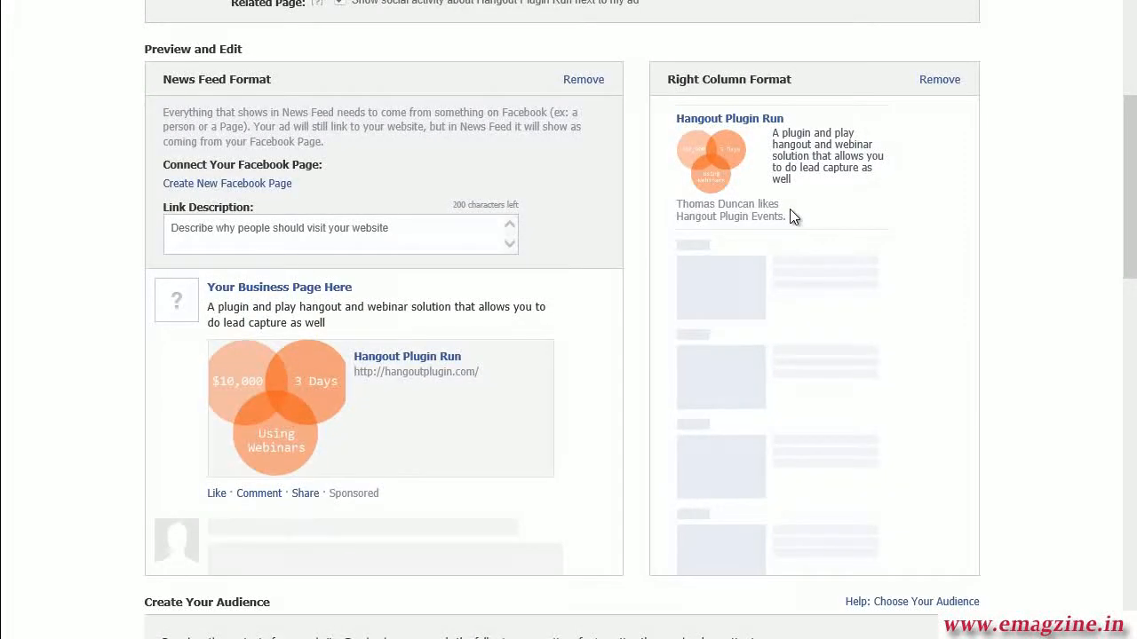
scroll(1072, 230, up, 5)
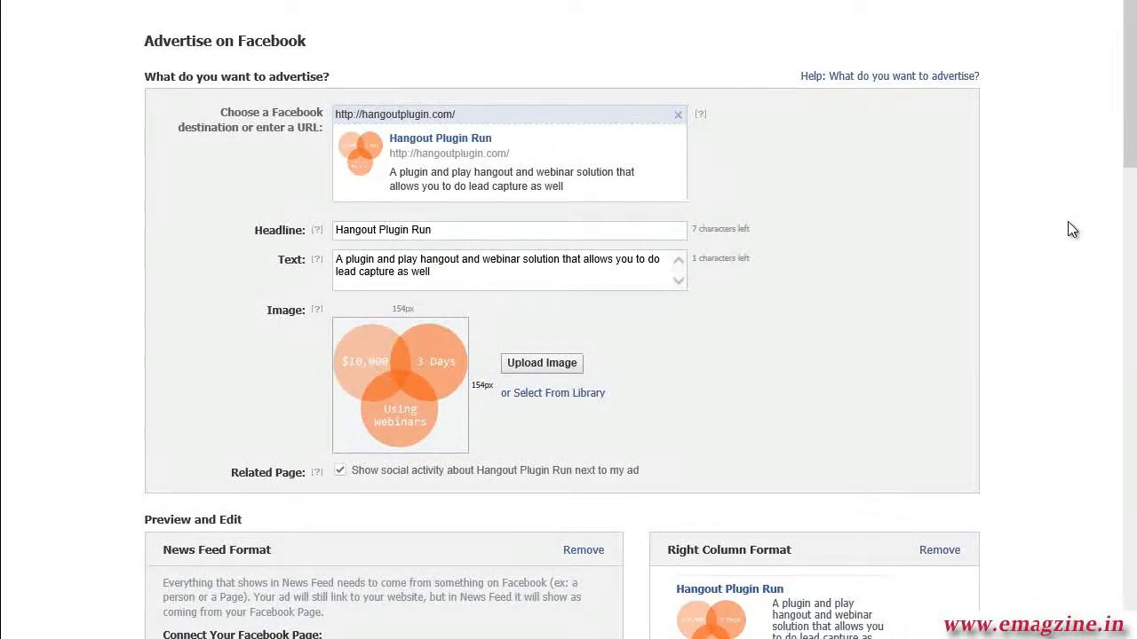
scroll(1069, 224, down, 3)
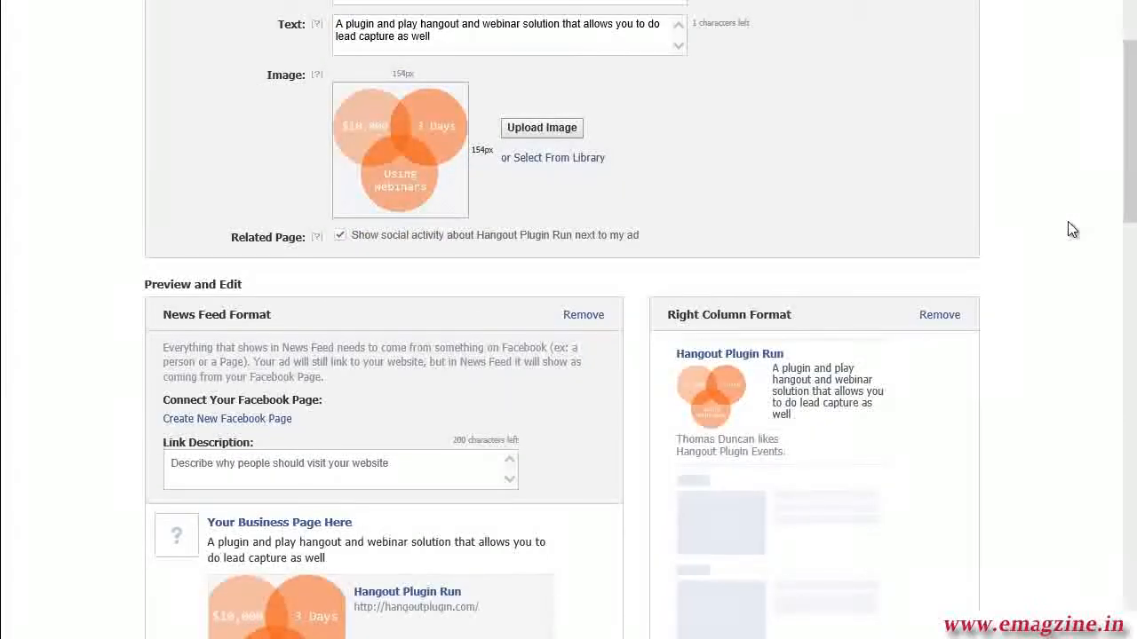
scroll(1067, 222, up, 3)
scroll(984, 204, up, 1)
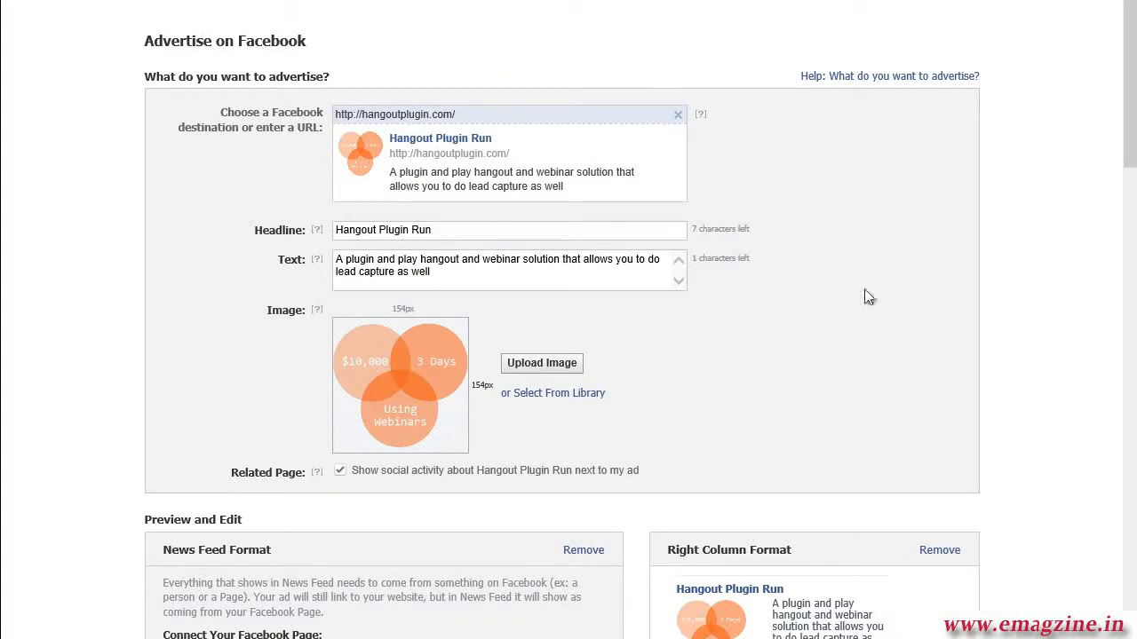
Replace #Affiliate marketing with #Web conferencing in the audience's precise interests
scroll(960, 293, down, 4)
scroll(961, 296, down, 5)
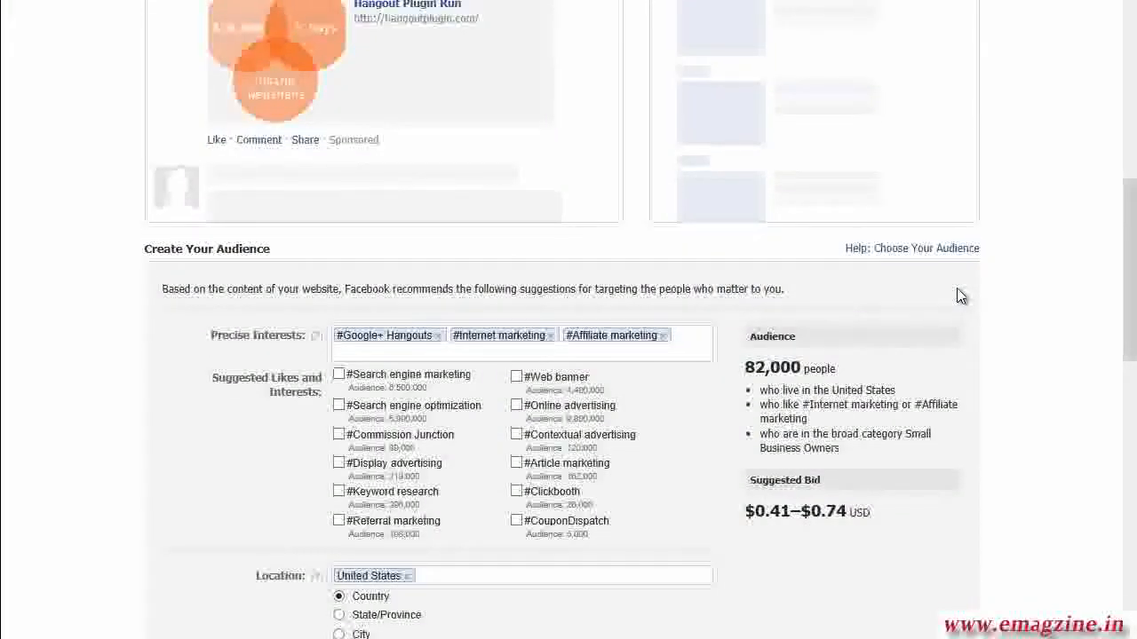
scroll(959, 295, down, 1)
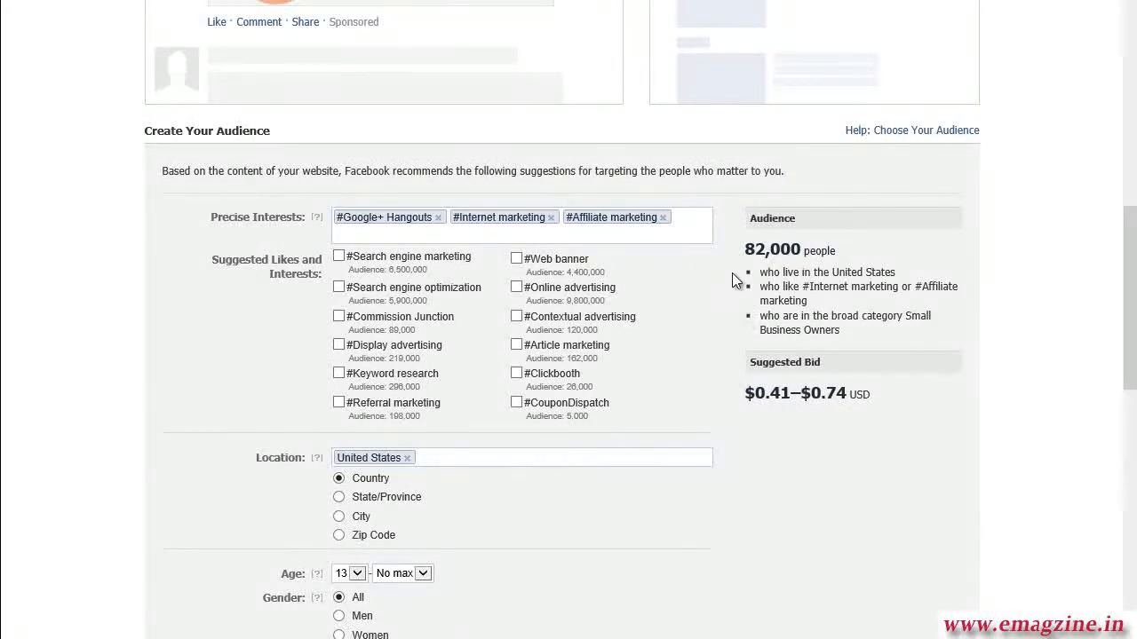
click(663, 218)
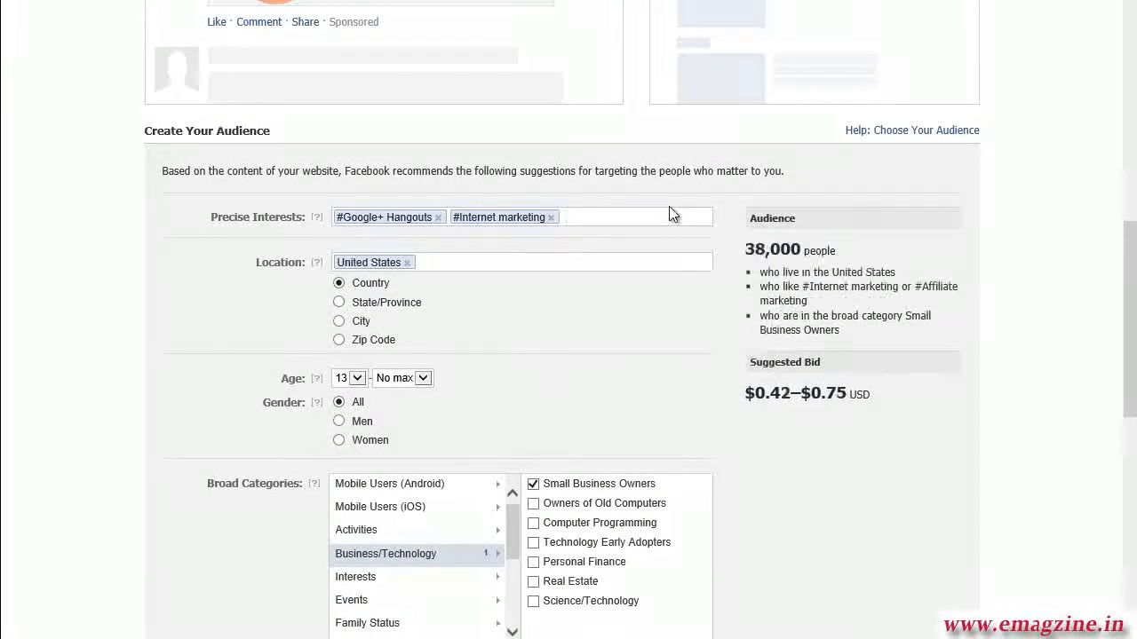
text(we)
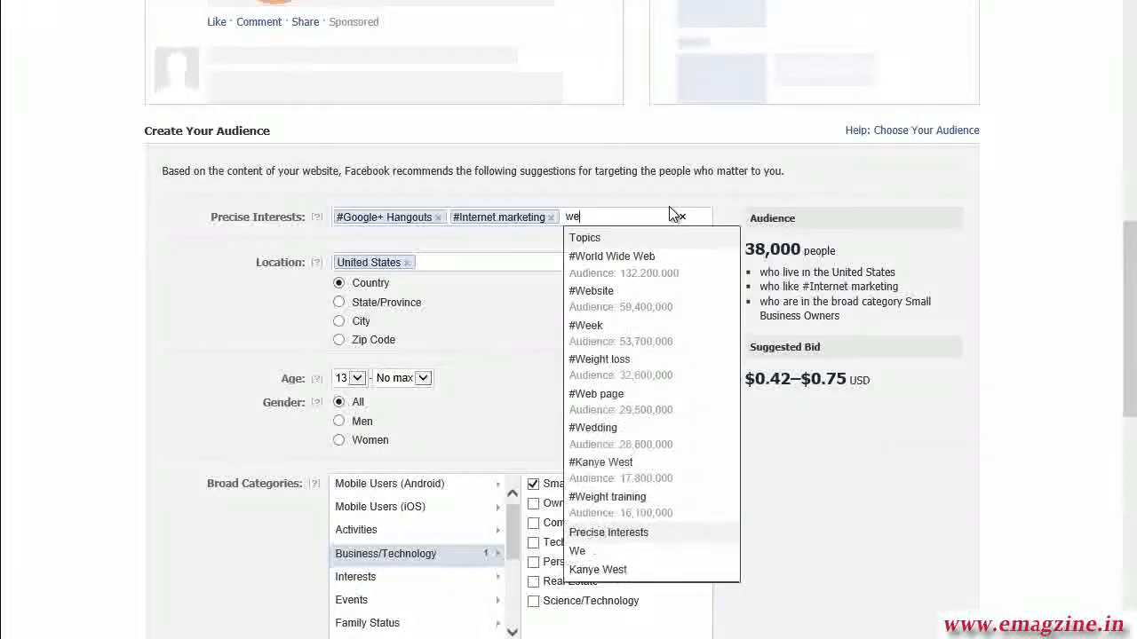
text(b confe)
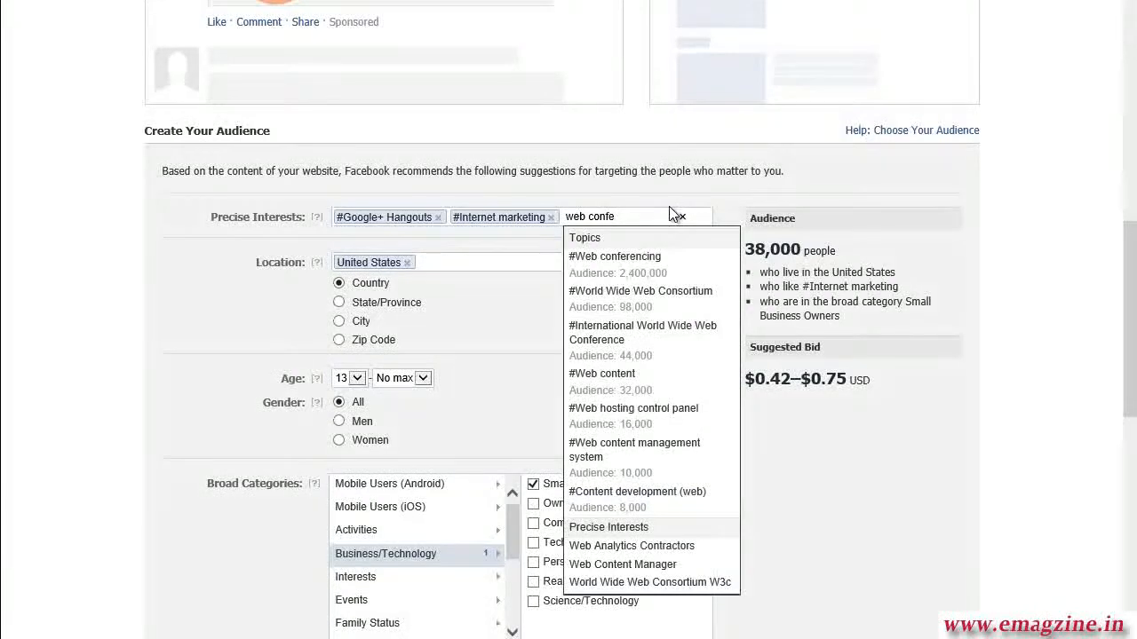
text(re)
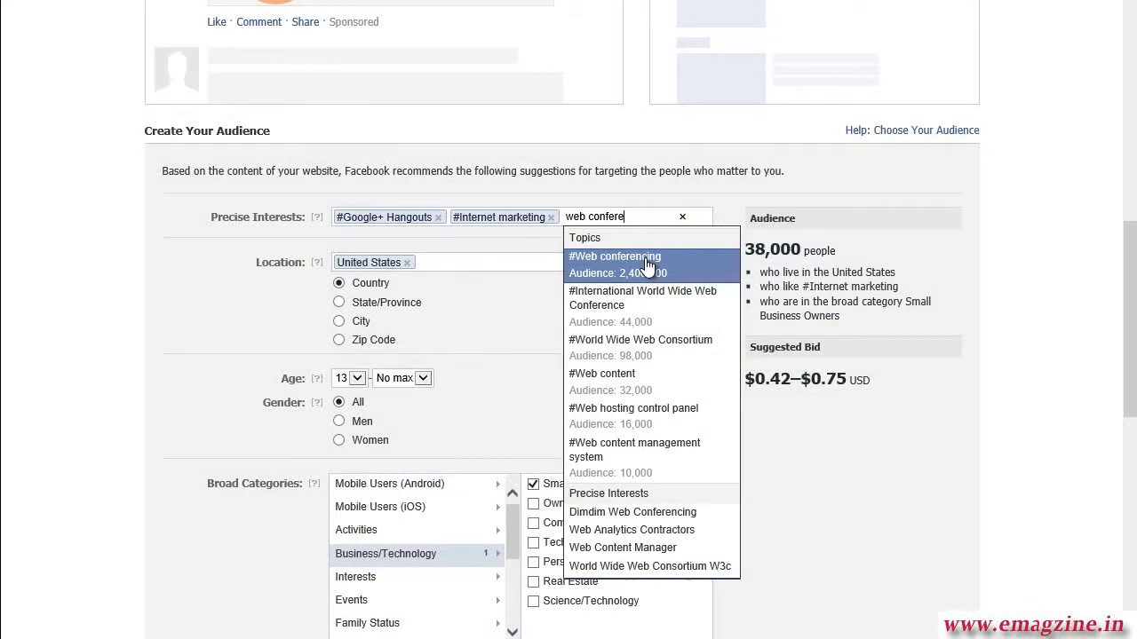
click(647, 261)
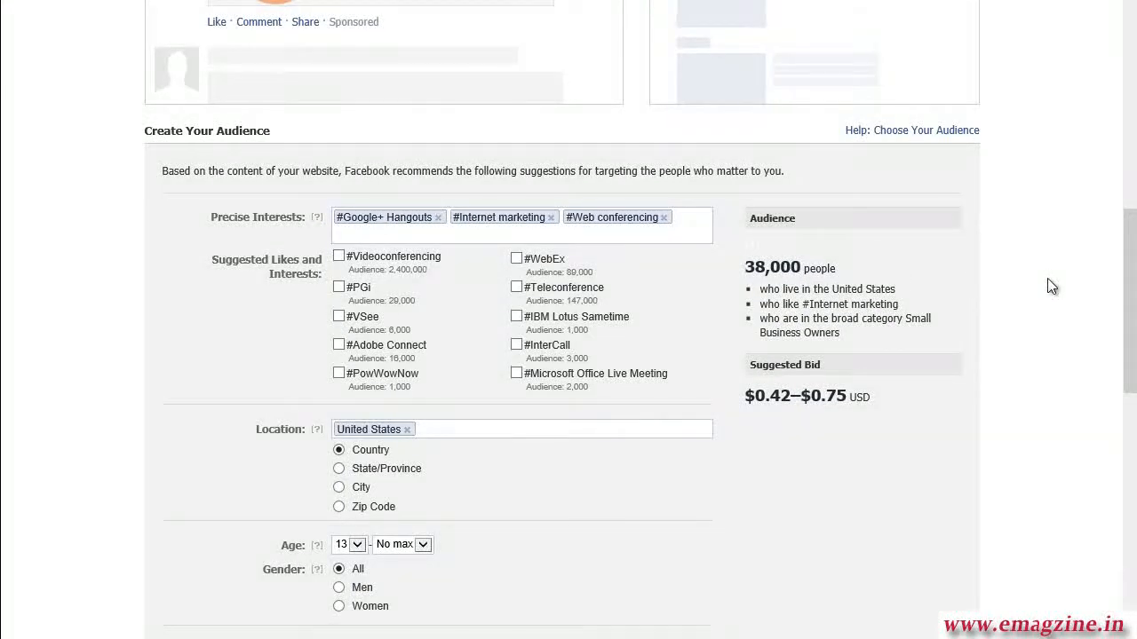
Add the suggested interests #WebEx, #Citrix Online and #Adobe Connect to the audience's precise interests
click(516, 258)
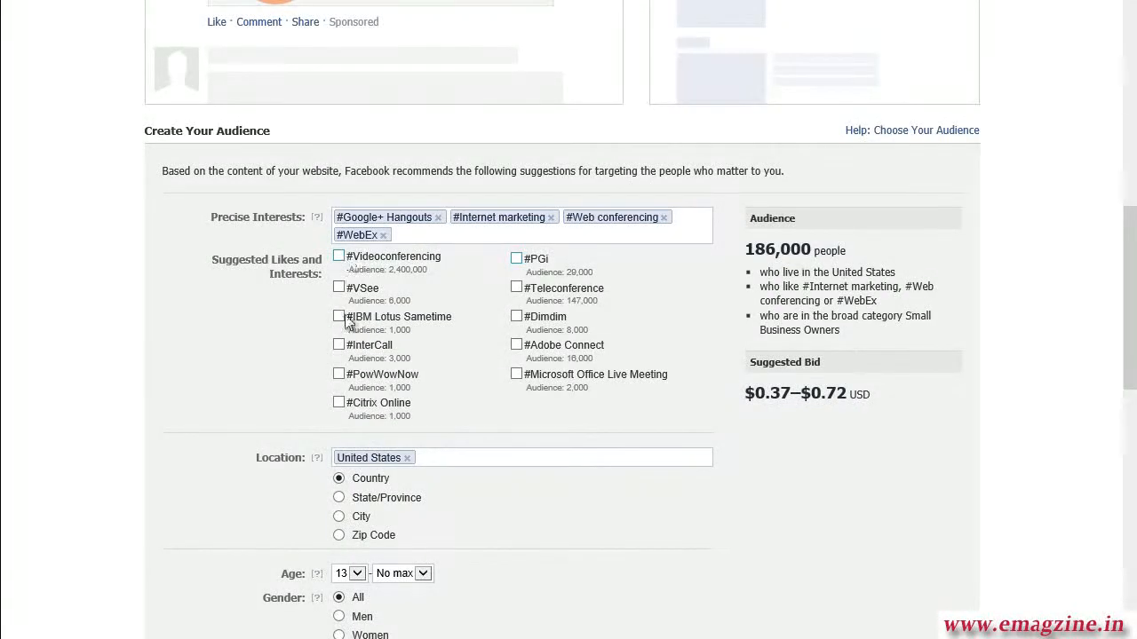
click(343, 404)
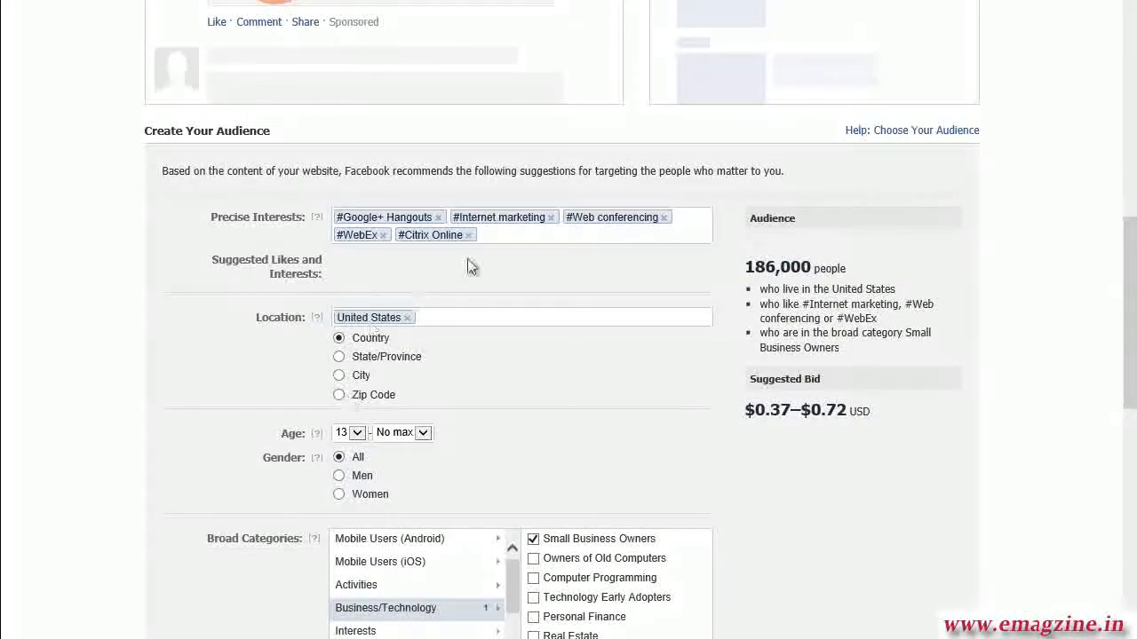
click(494, 237)
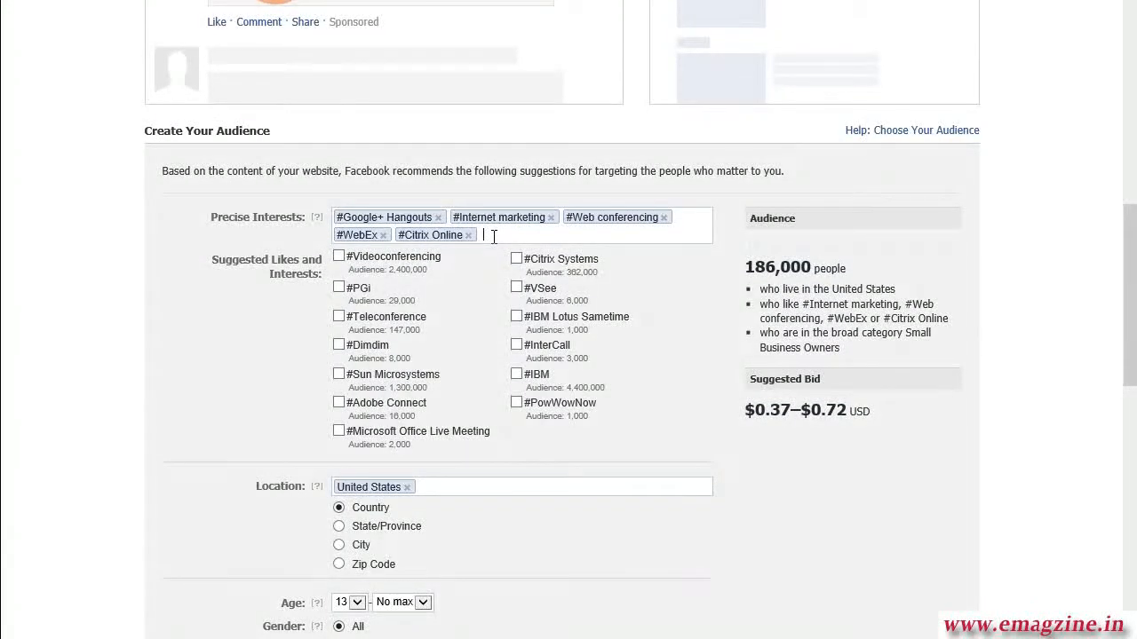
click(341, 403)
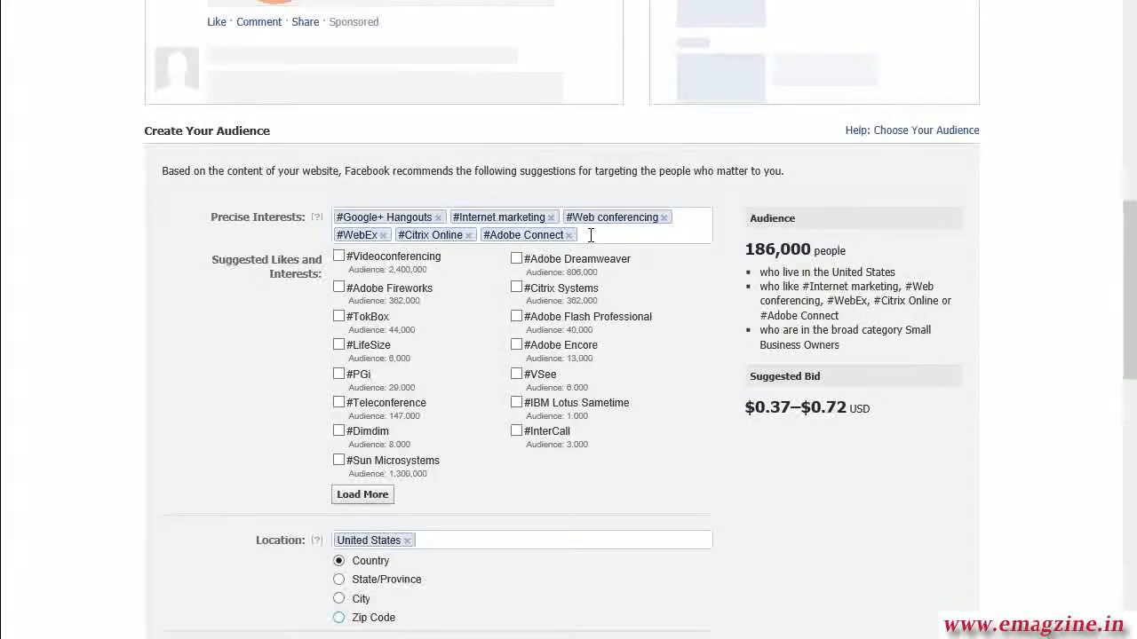
Search the precise interests for "affiliate marketers" and add the #Affiliate marketing topic
text(affiliat)
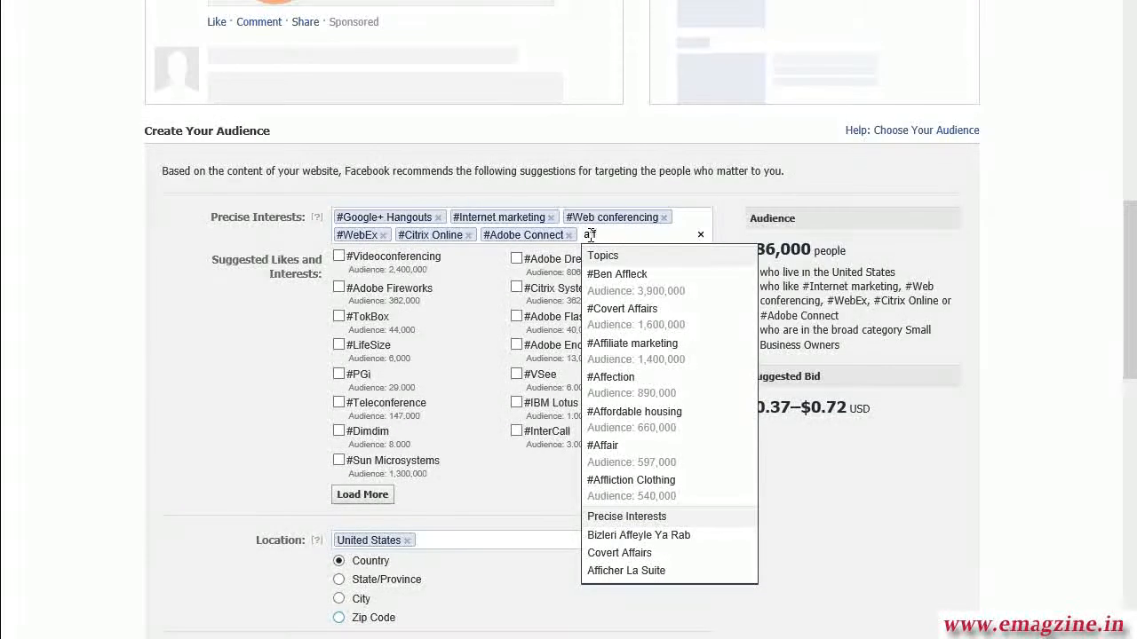
key(BackSpace)
key(BackSpace)
text(te )
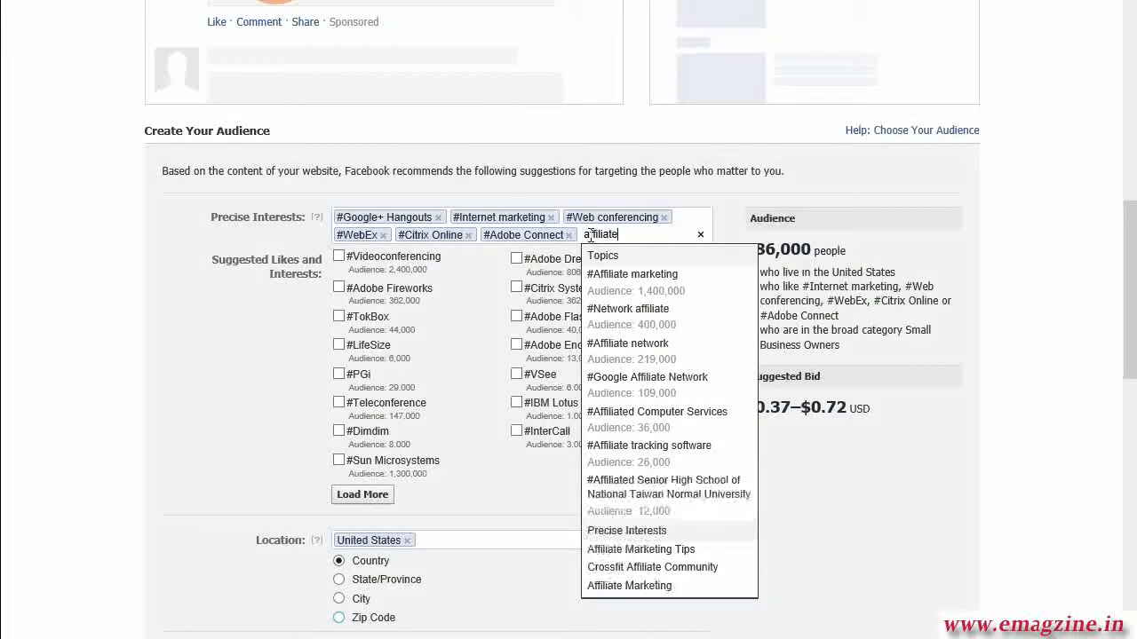
text(marketers)
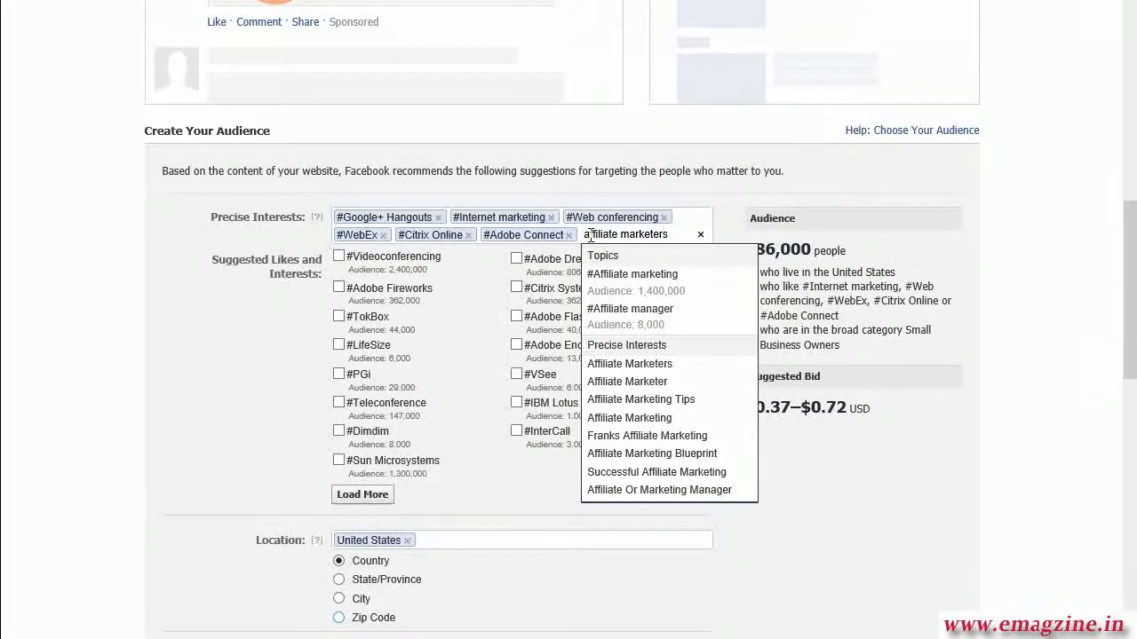
click(628, 282)
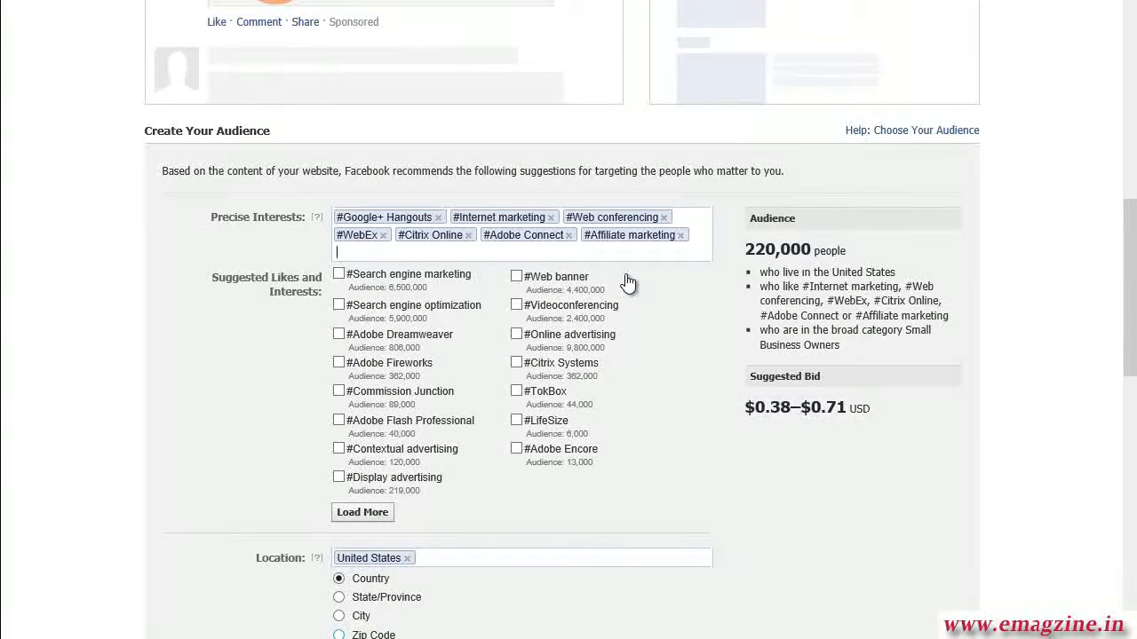
Search the precise interests for "citrix" and dismiss the suggestions without adding one
text(c)
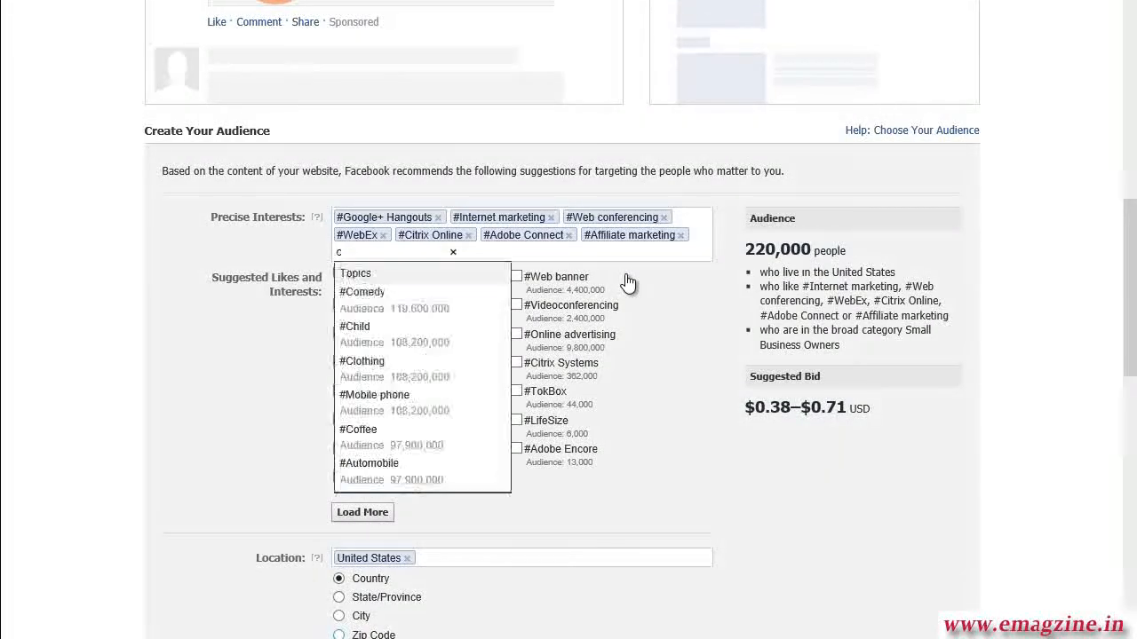
text(itrix)
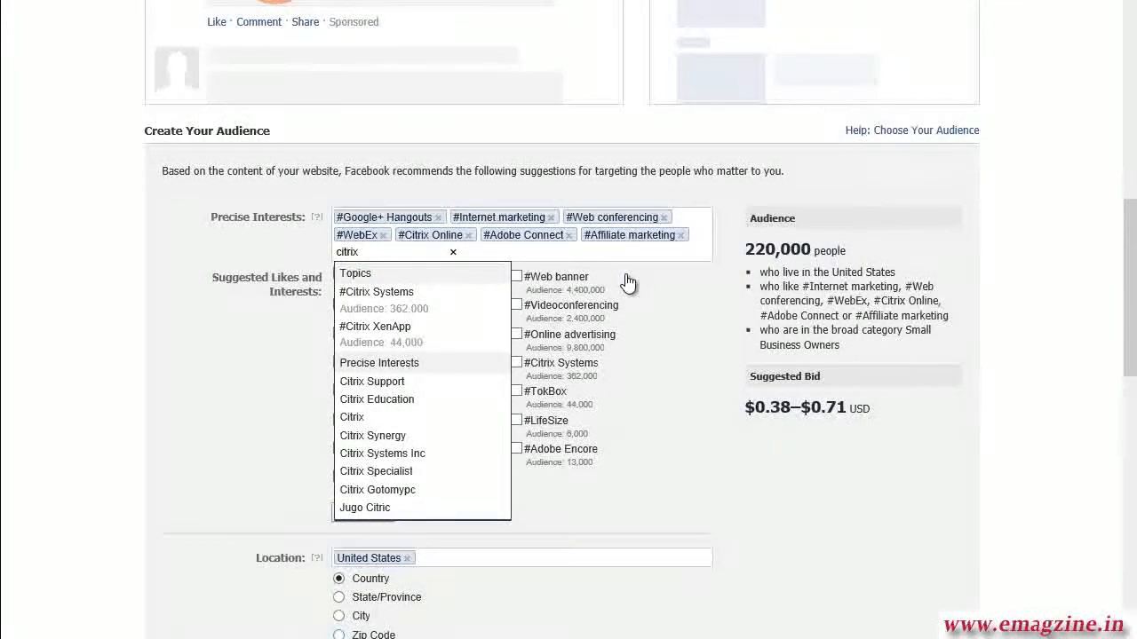
click(677, 383)
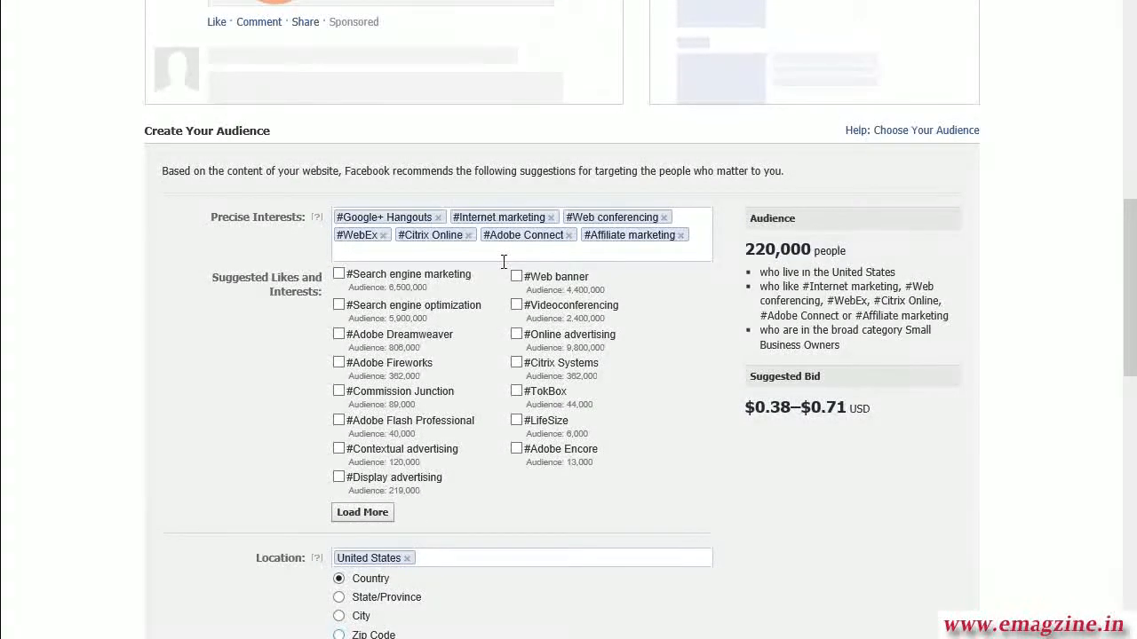
Add United Kingdom and Australia to the audience's target locations
scroll(503, 263, down, 3)
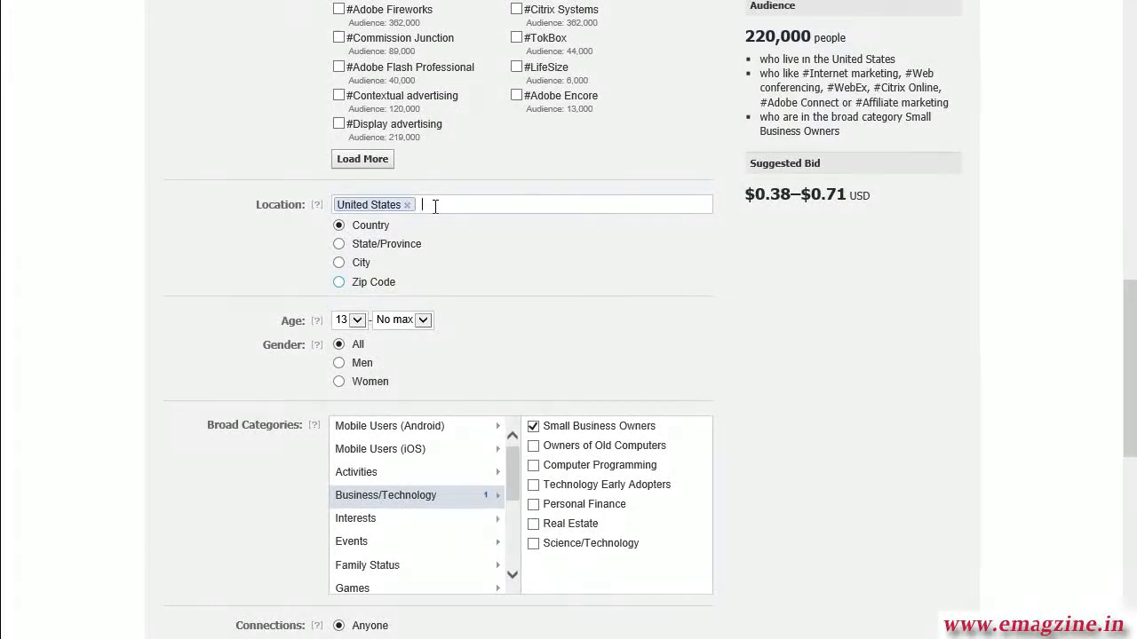
text(un)
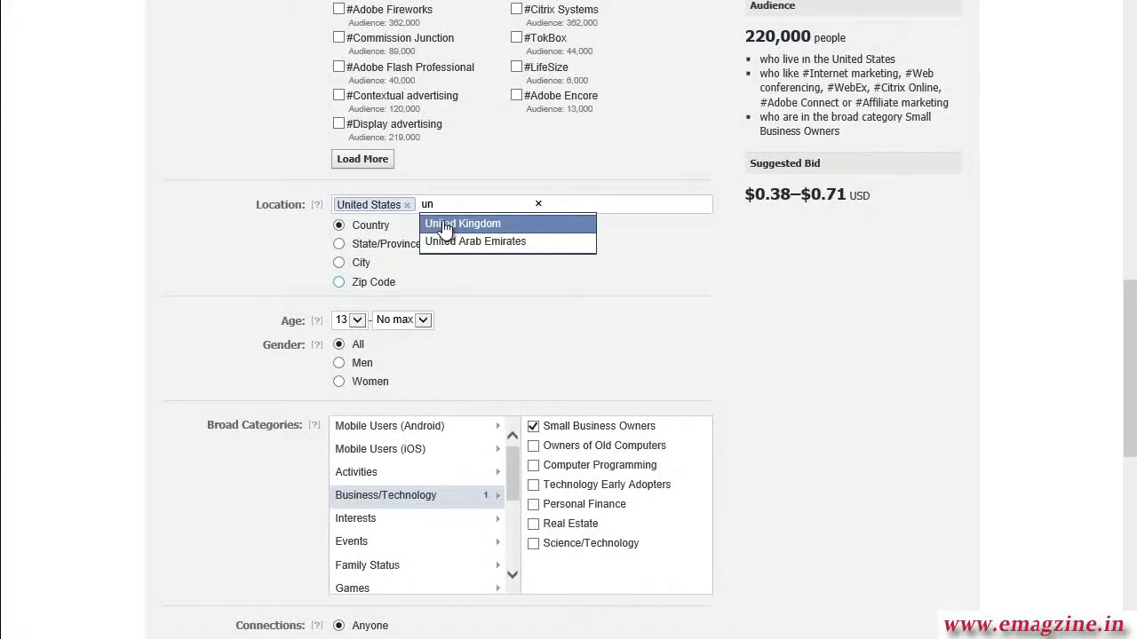
click(445, 225)
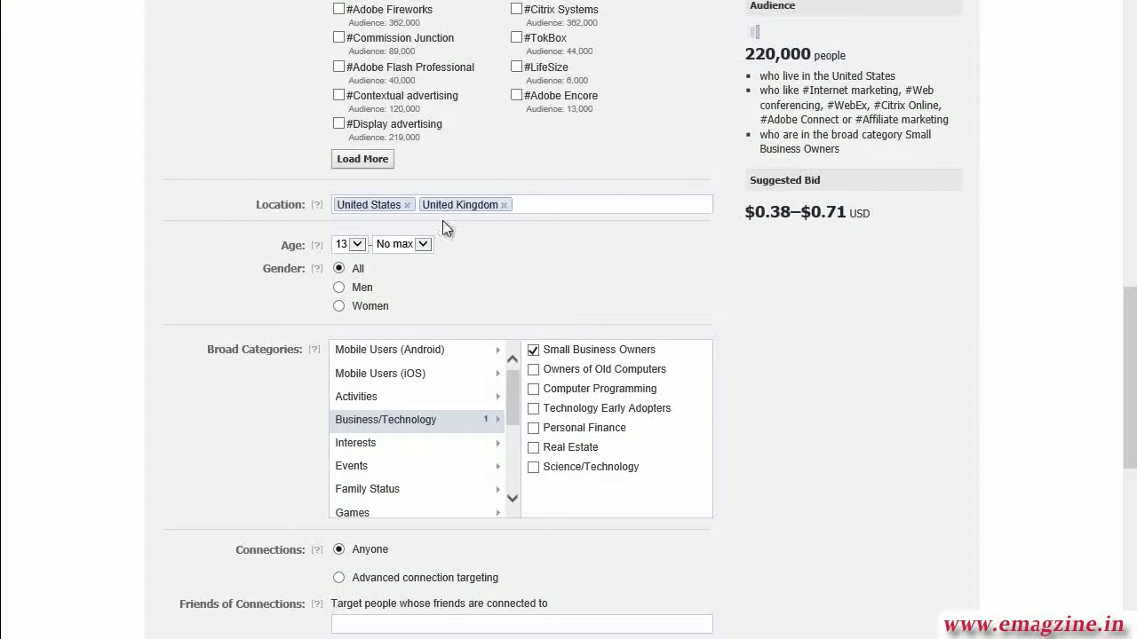
text(au)
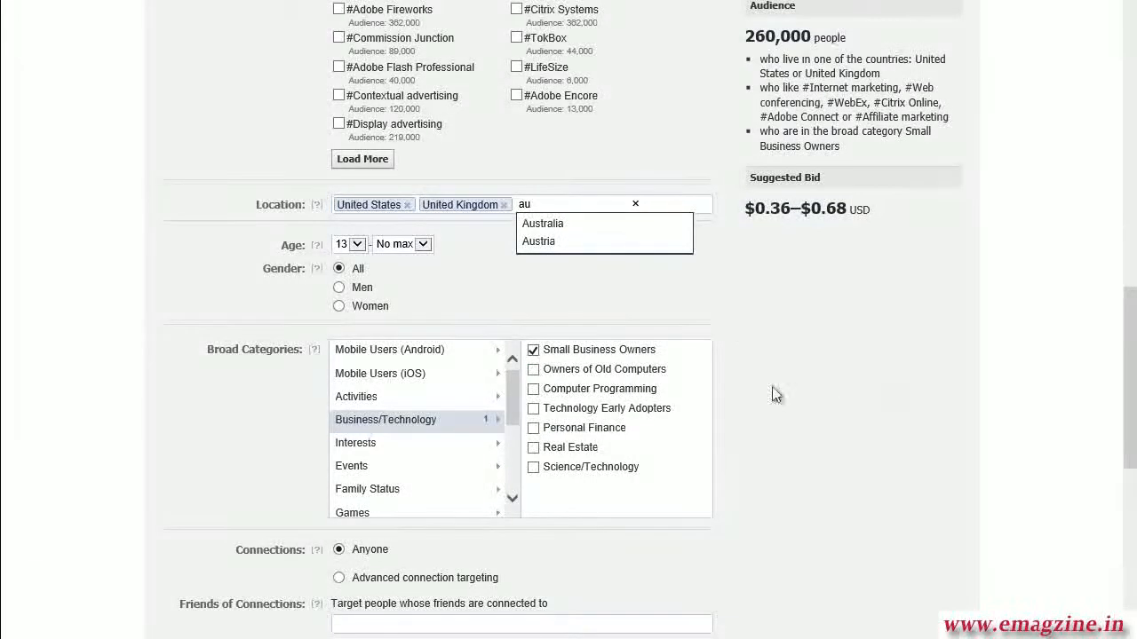
click(567, 229)
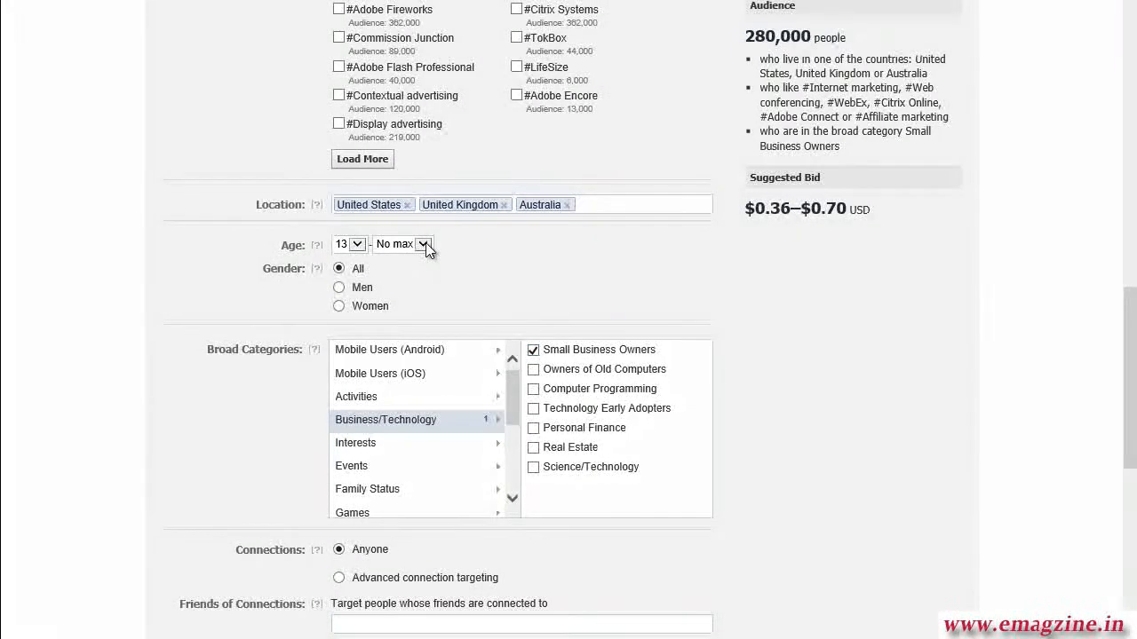
Set the audience's age range to 16 through 64
click(358, 244)
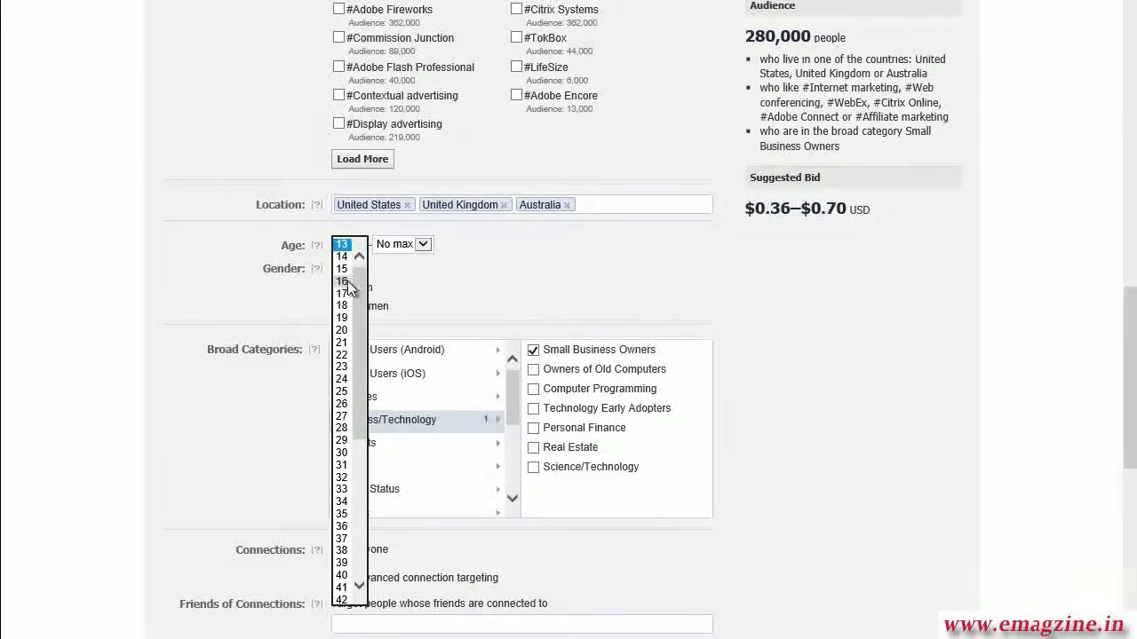
click(352, 282)
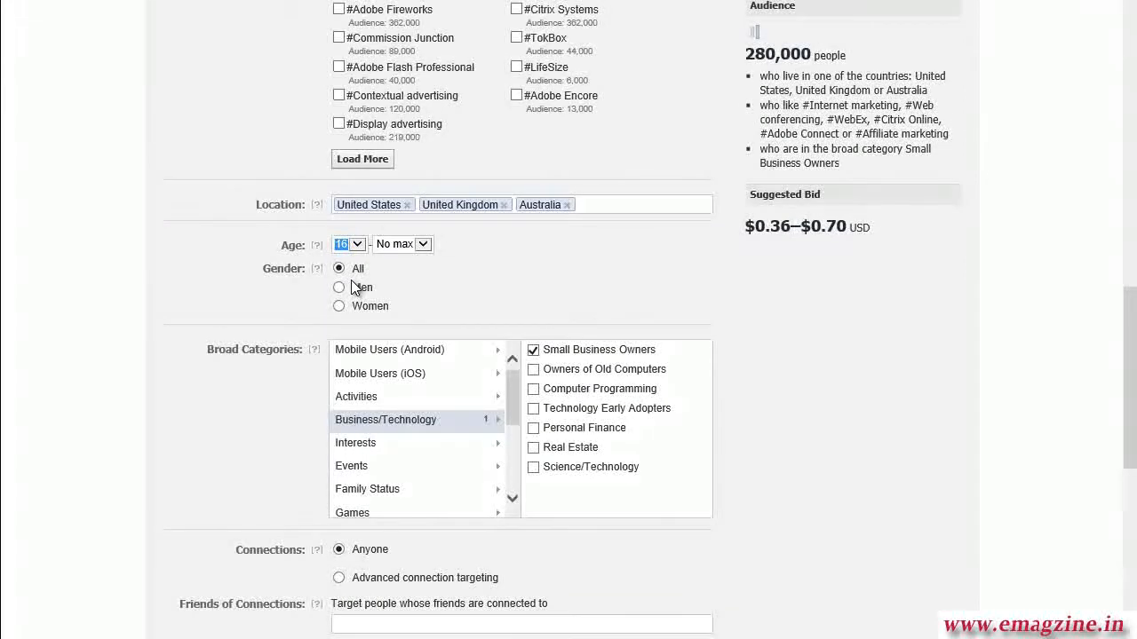
click(424, 245)
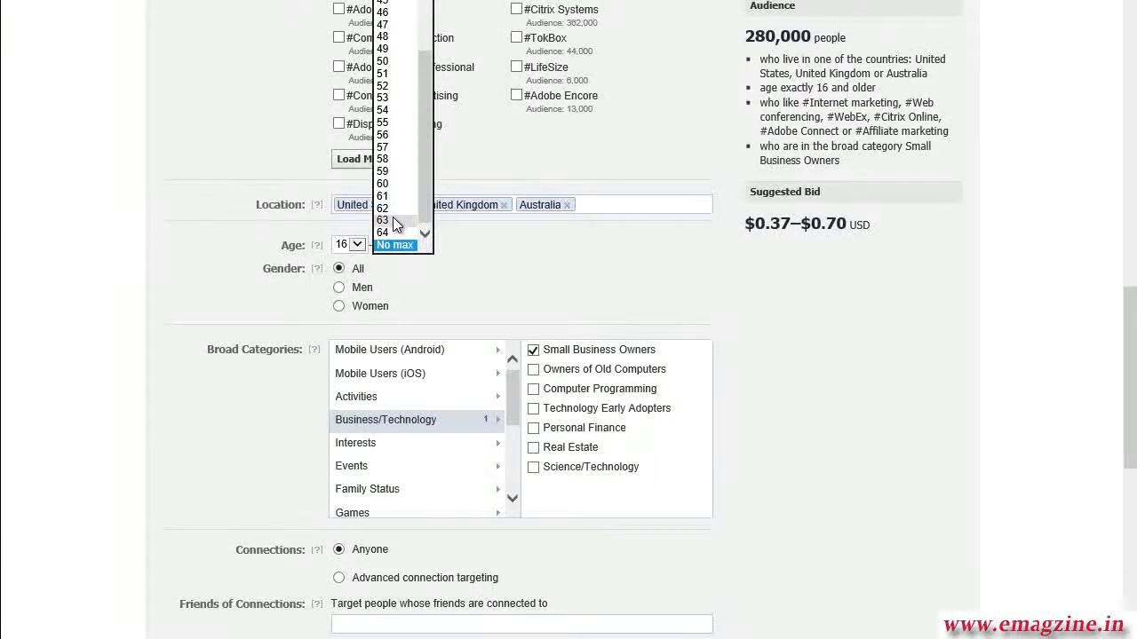
click(392, 230)
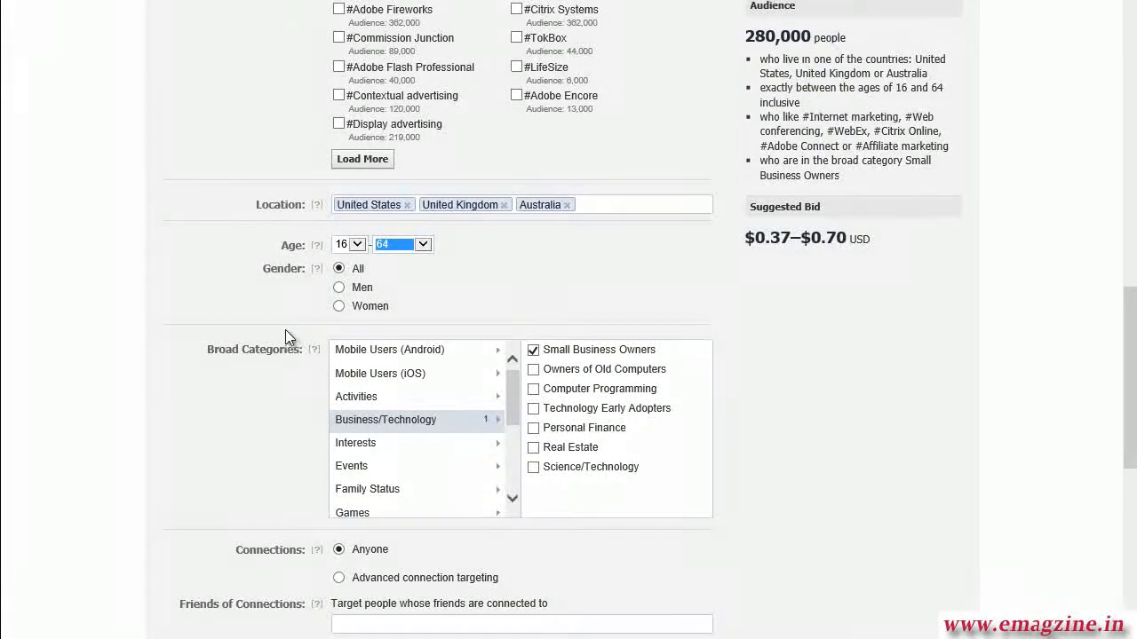
Examine the options in the Mobile Users (Android), Mobile Users (iOS) and Business/Technology broad categories
click(412, 354)
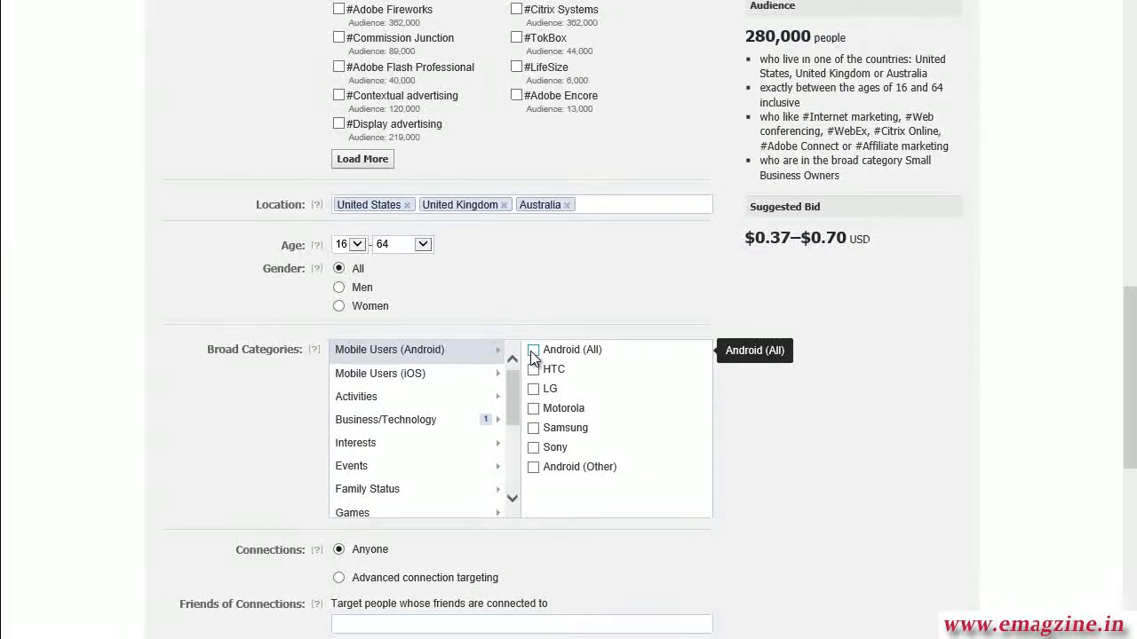
click(409, 376)
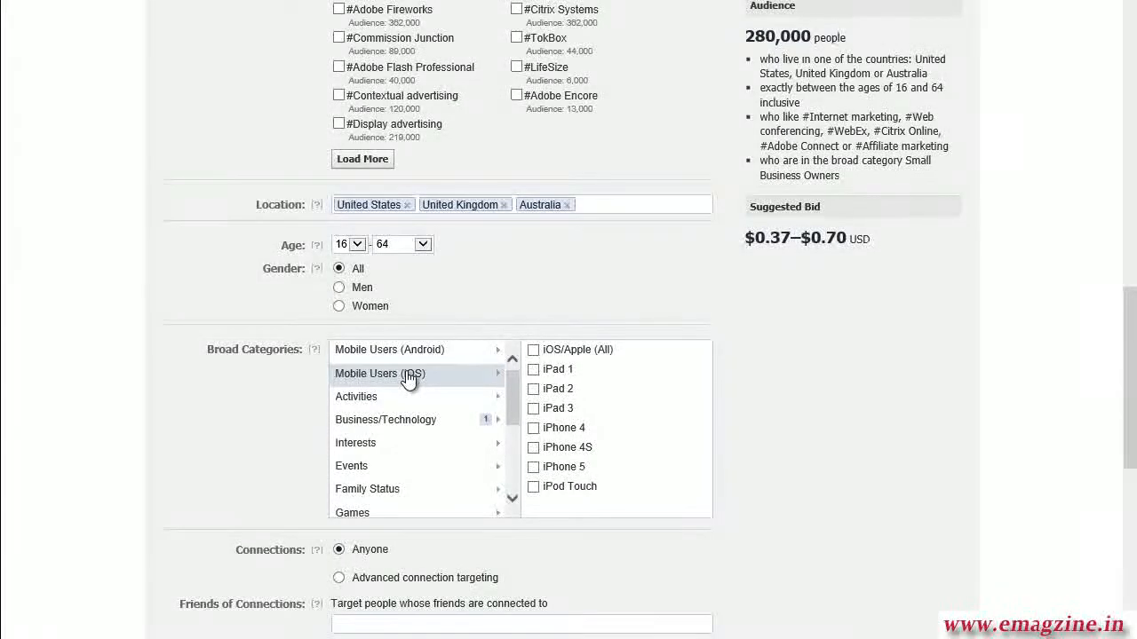
click(421, 425)
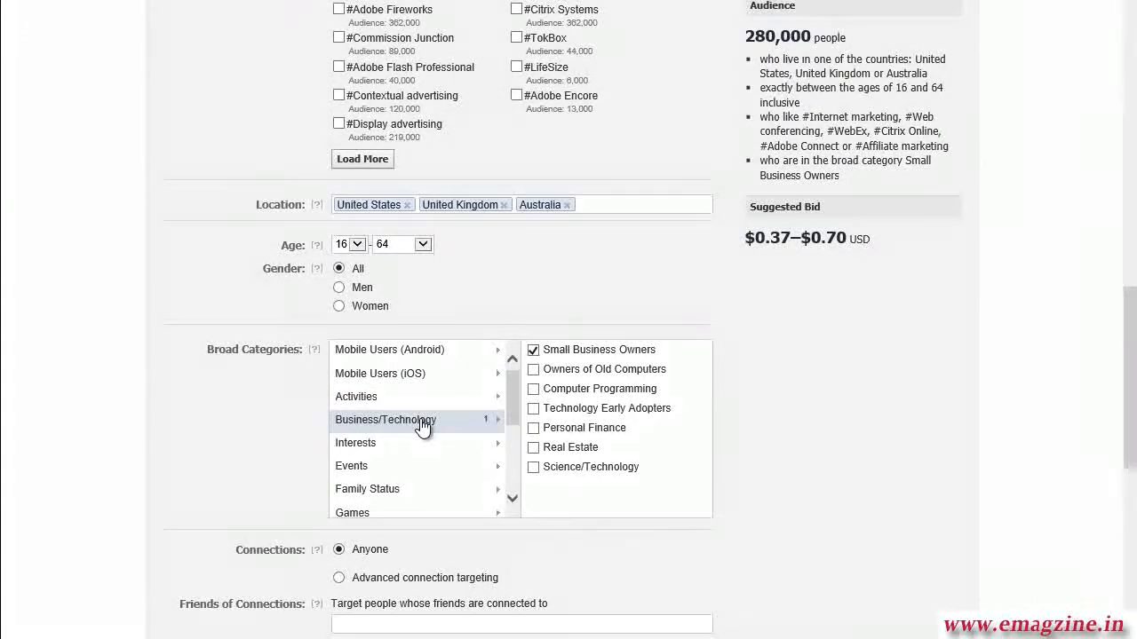
Remove Small Business Owners from the audience's broad categories and look through the options in the Interests category
click(535, 353)
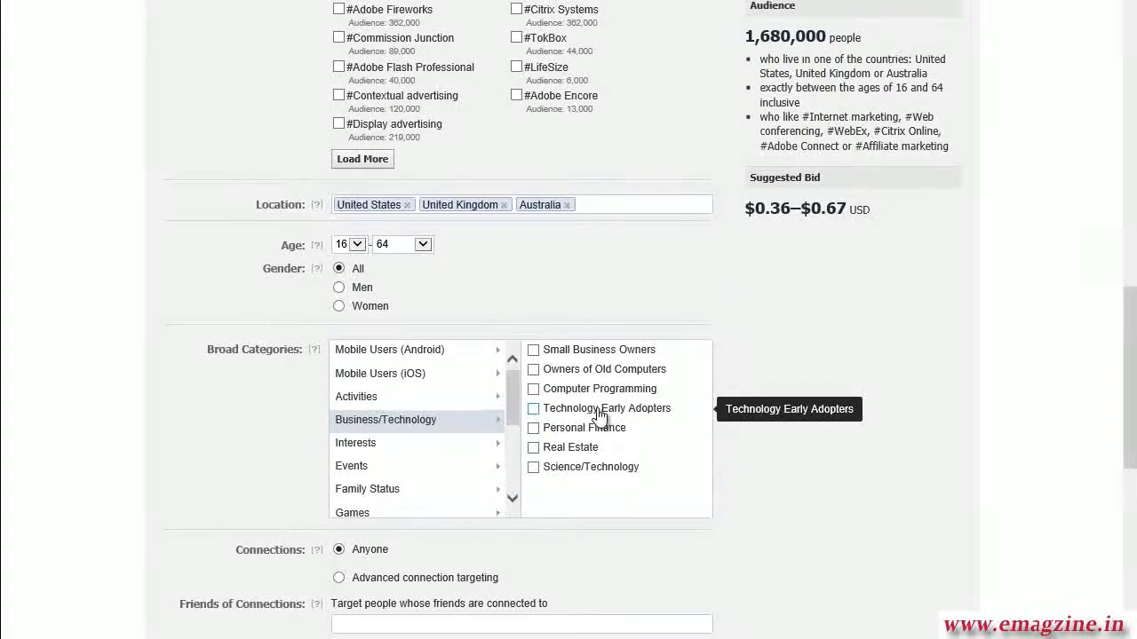
drag(514, 405, 515, 410)
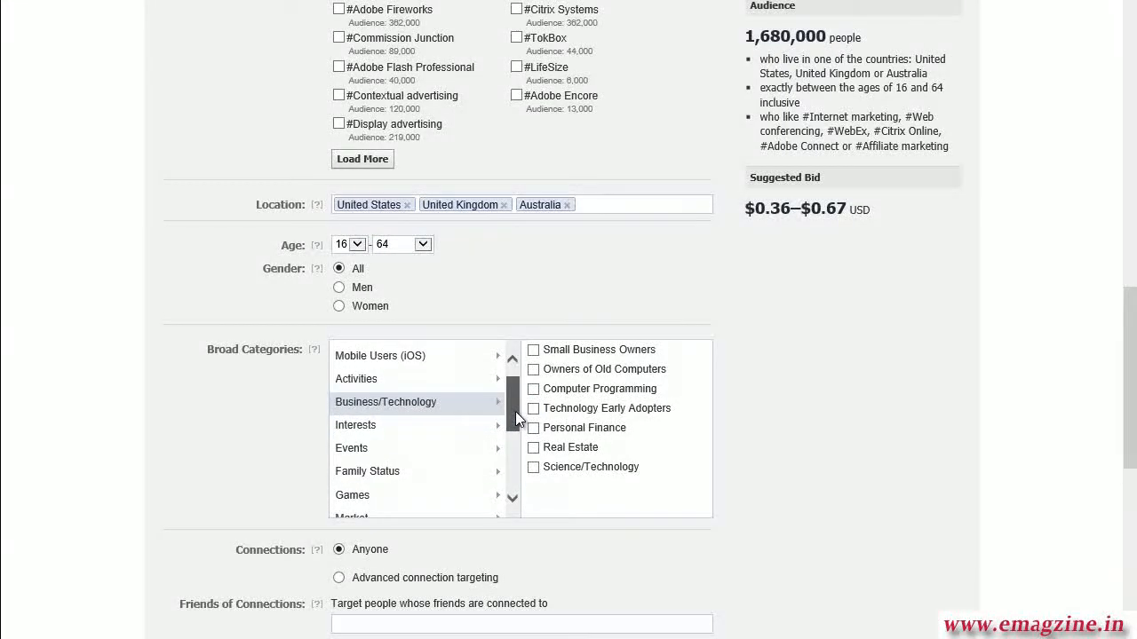
click(455, 417)
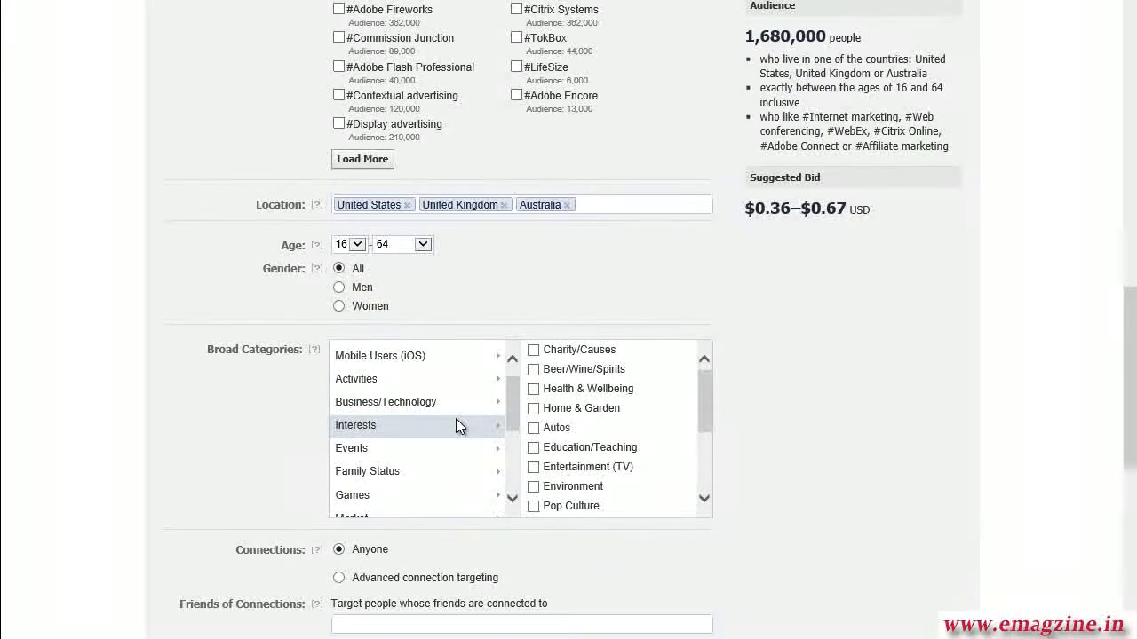
drag(699, 401, 701, 445)
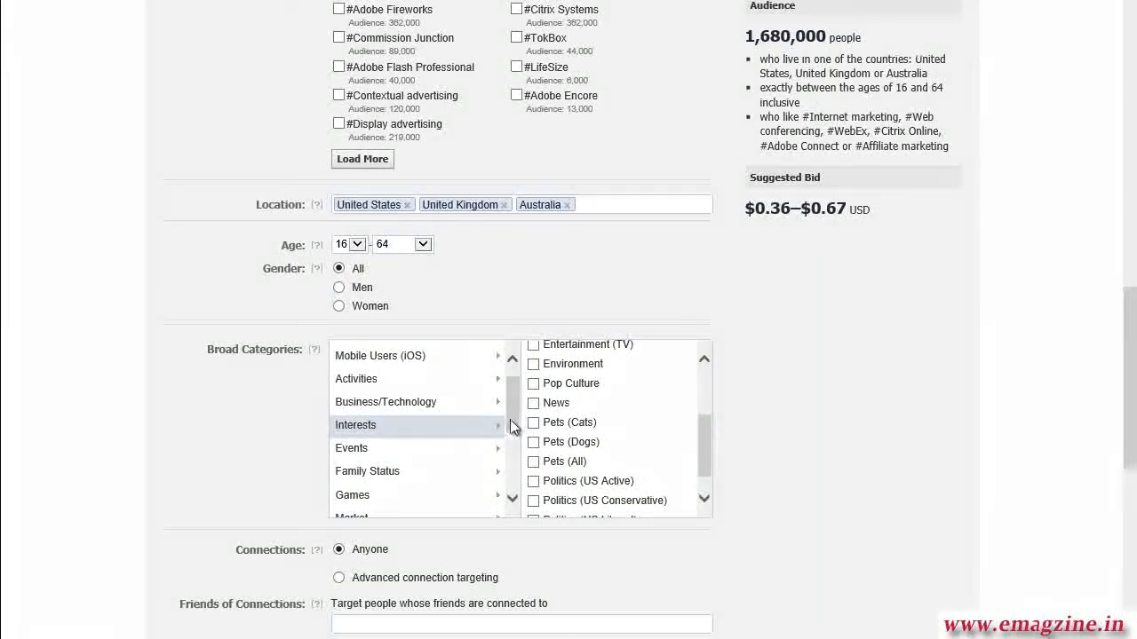
Add Baby Boomers from the Family Status broad category to the target audience
scroll(497, 422, down, 1)
click(406, 423)
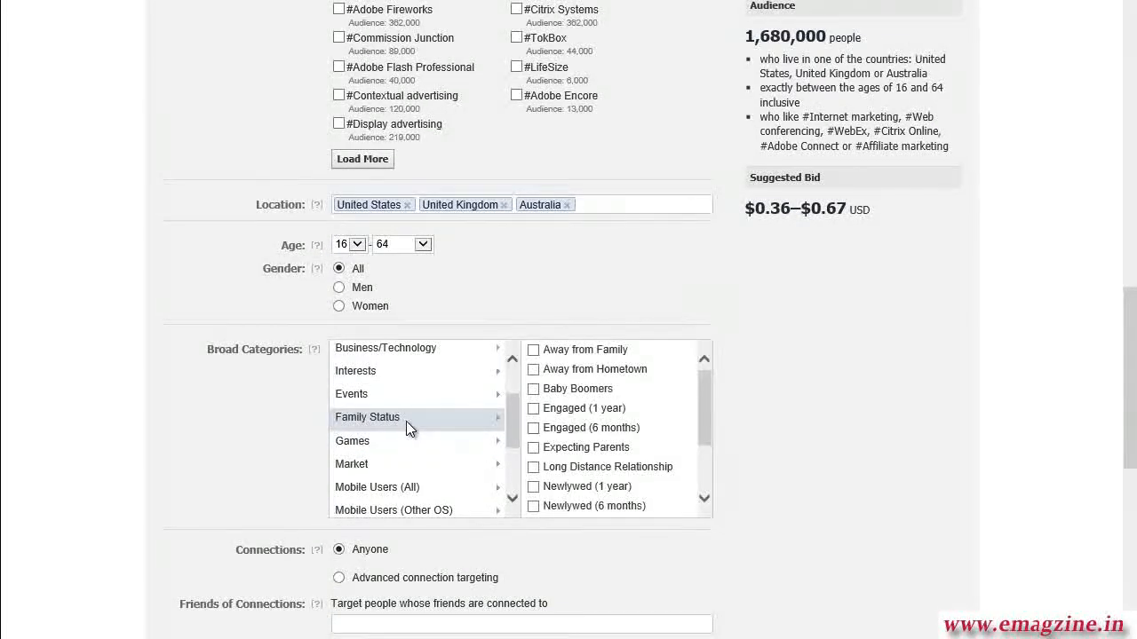
scroll(699, 400, down, 1)
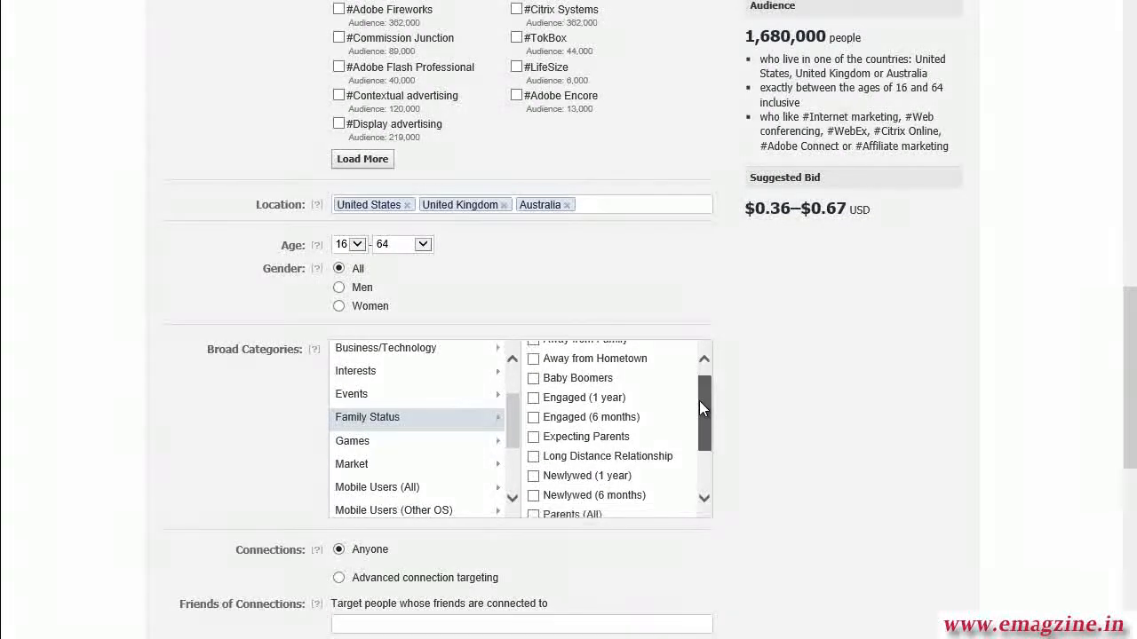
click(534, 379)
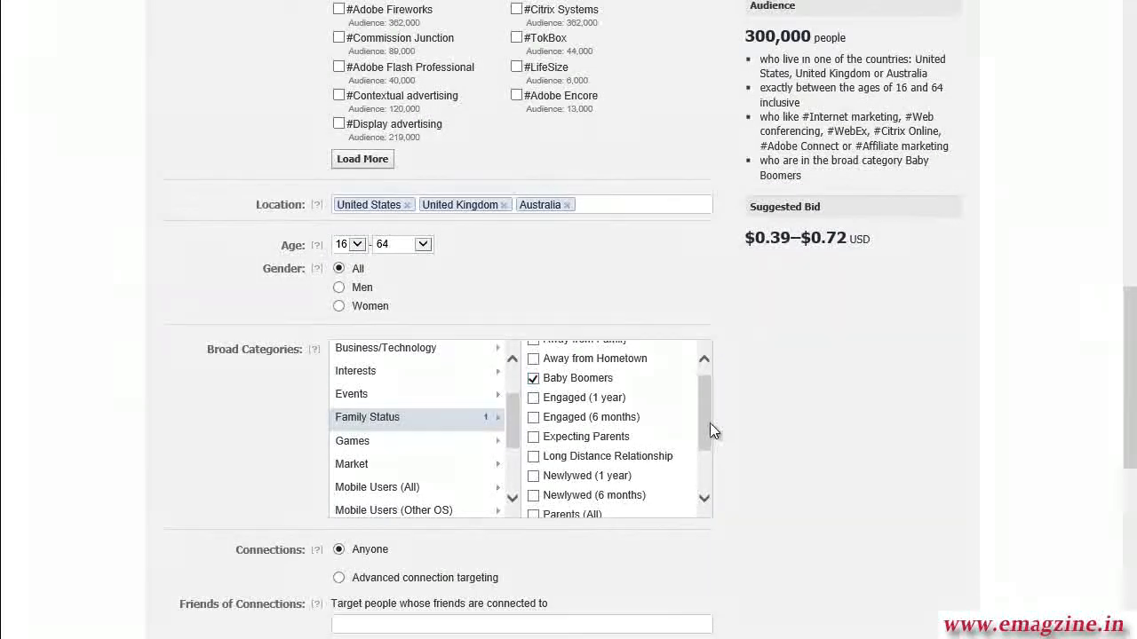
scroll(706, 446, down, 1)
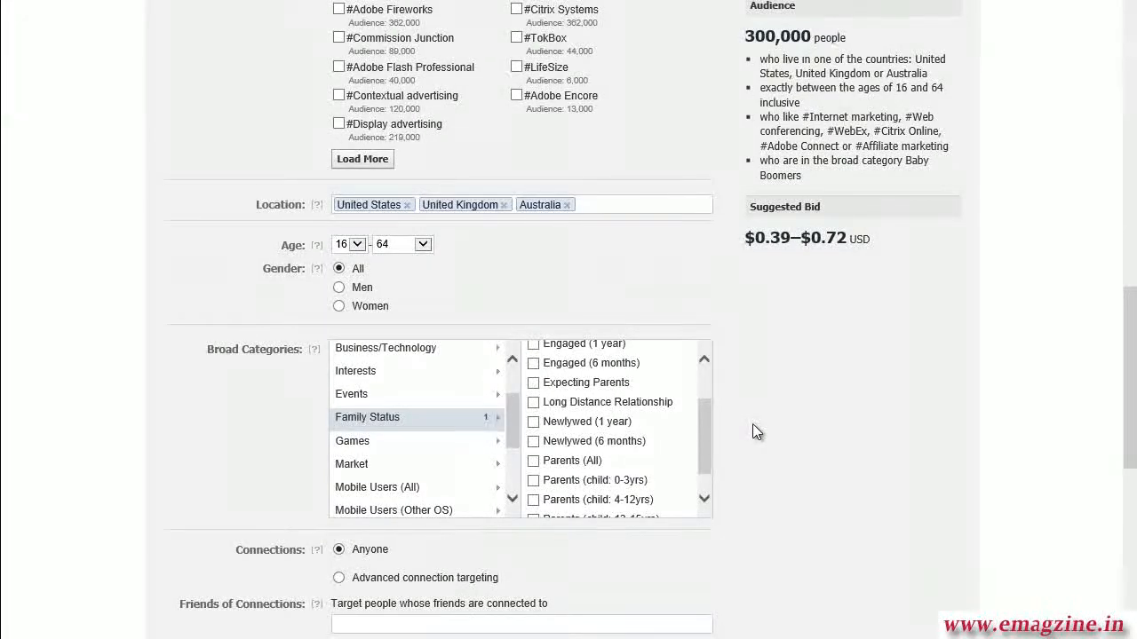
Switch the audience's connections to Advanced connection targeting and check the help for targeting connected people
scroll(752, 431, down, 3)
scroll(753, 432, down, 1)
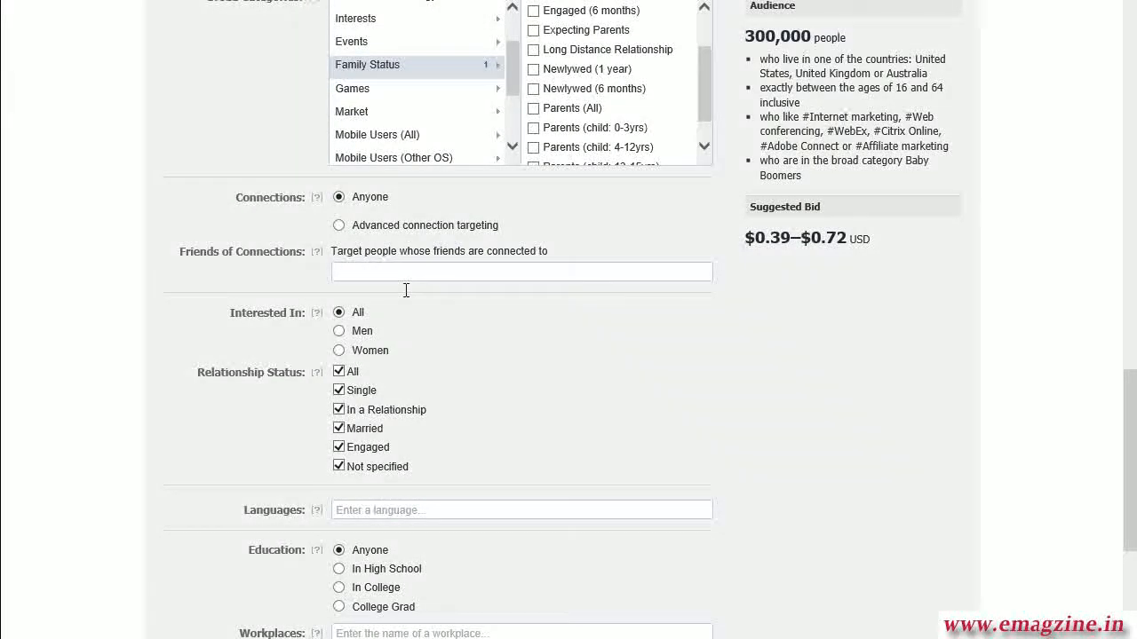
click(339, 226)
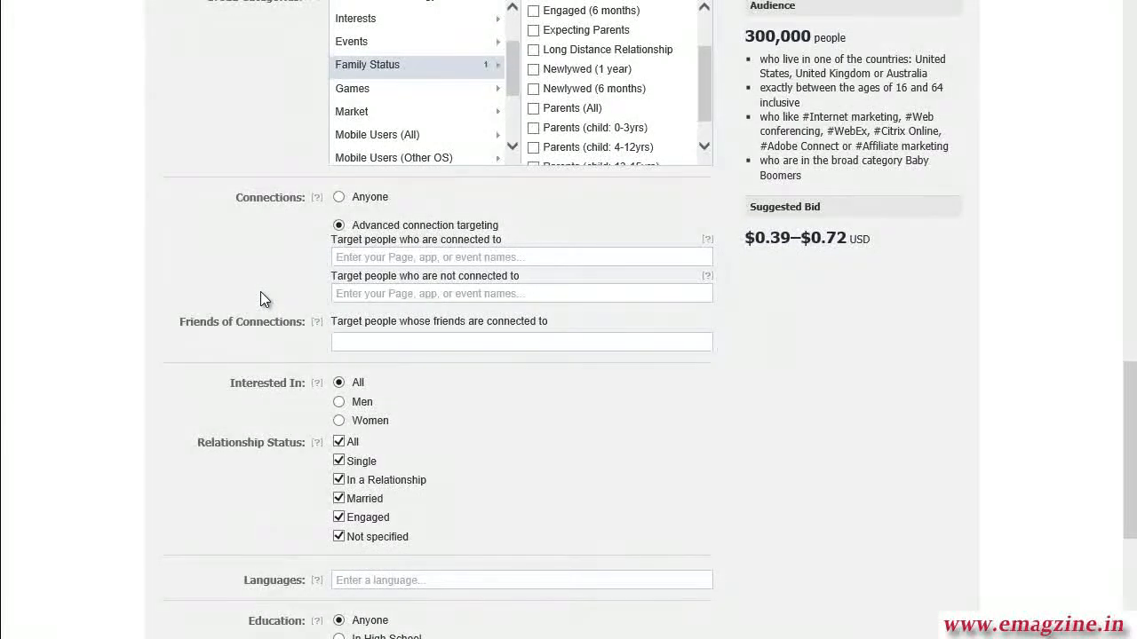
mouse_move(714, 244)
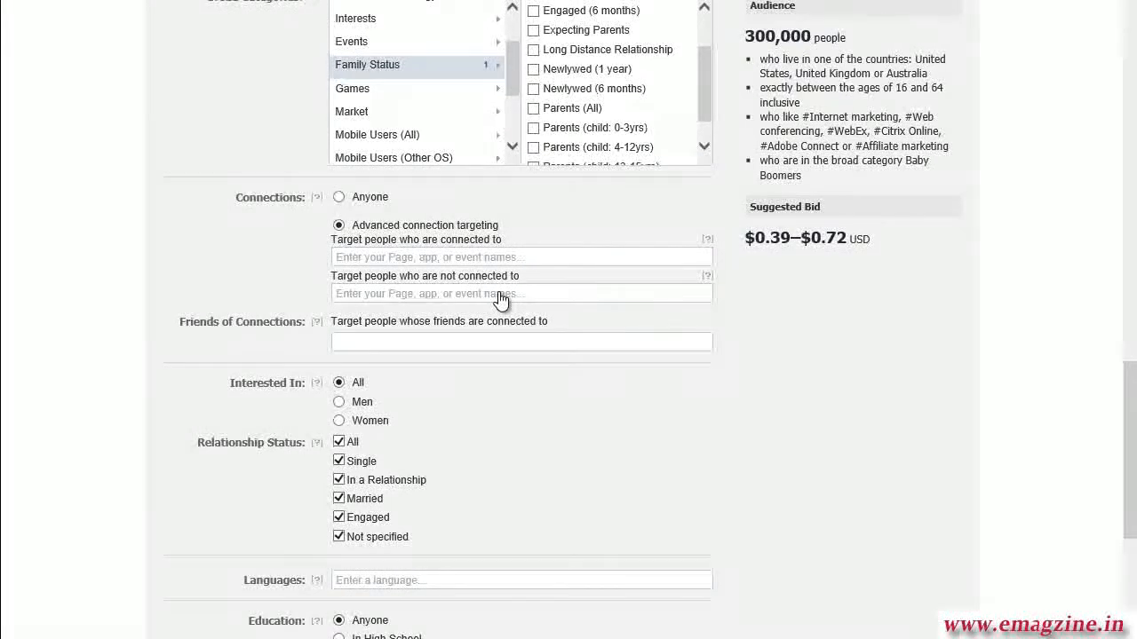
Examine the Interested In, Relationship Status, Languages, Education and Workplaces targeting options, leaving the workplace field empty
scroll(502, 300, down, 3)
scroll(500, 294, down, 1)
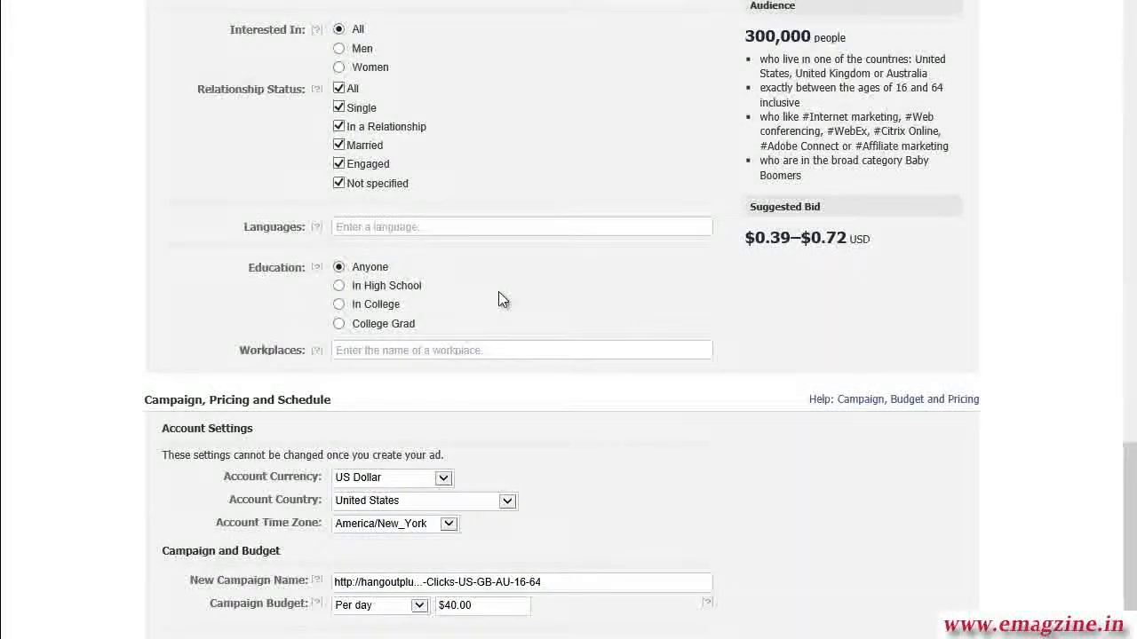
scroll(499, 293, up, 1)
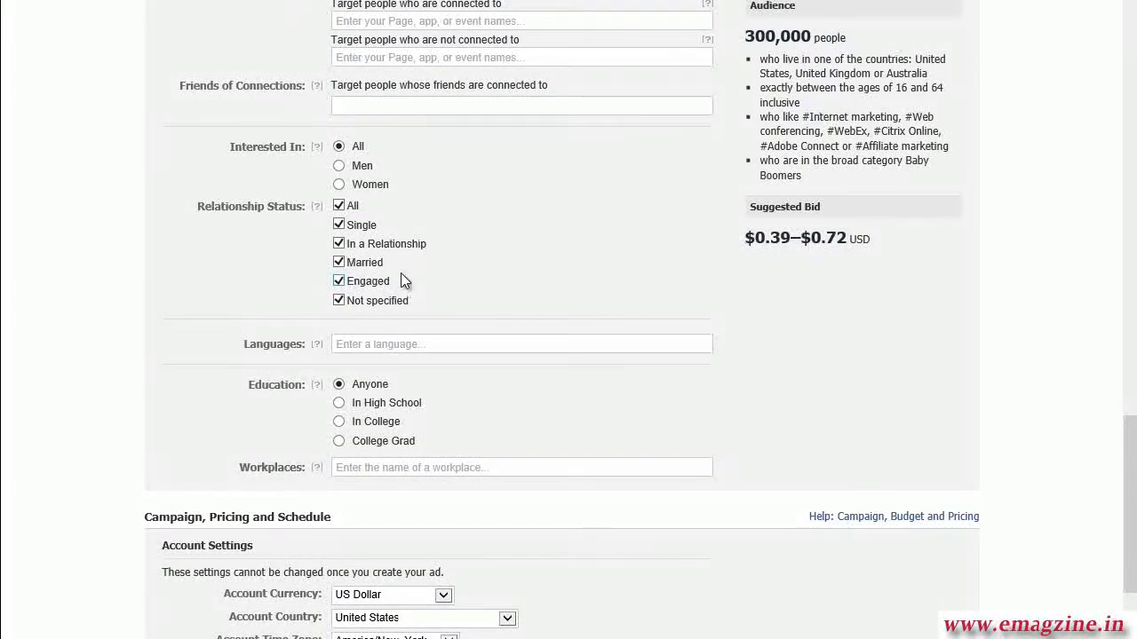
scroll(401, 274, down, 3)
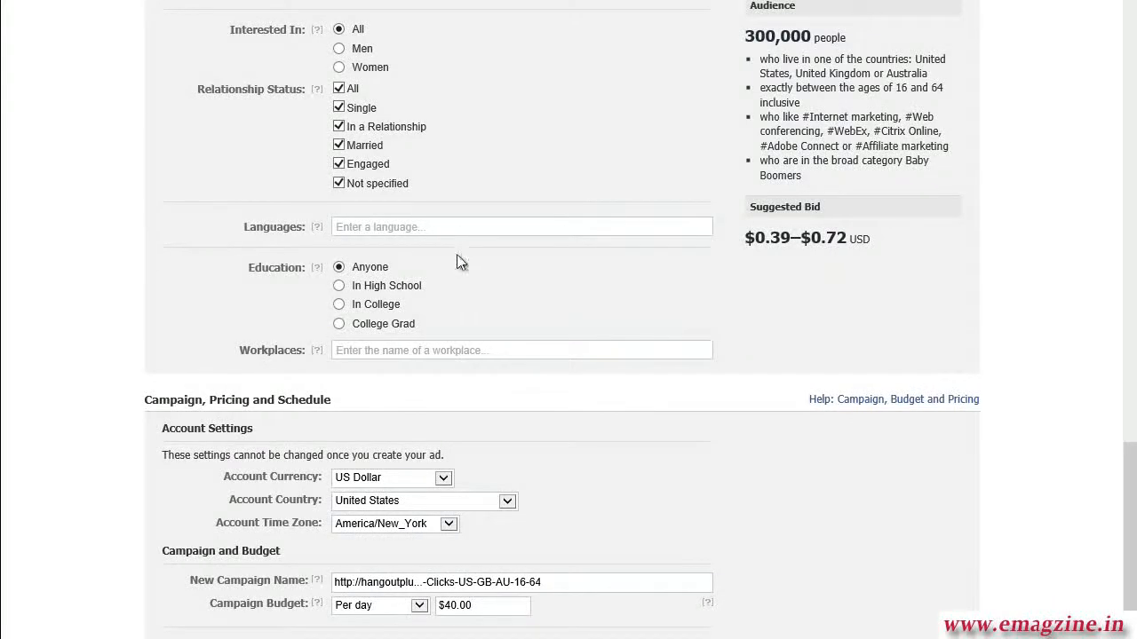
scroll(457, 254, down, 3)
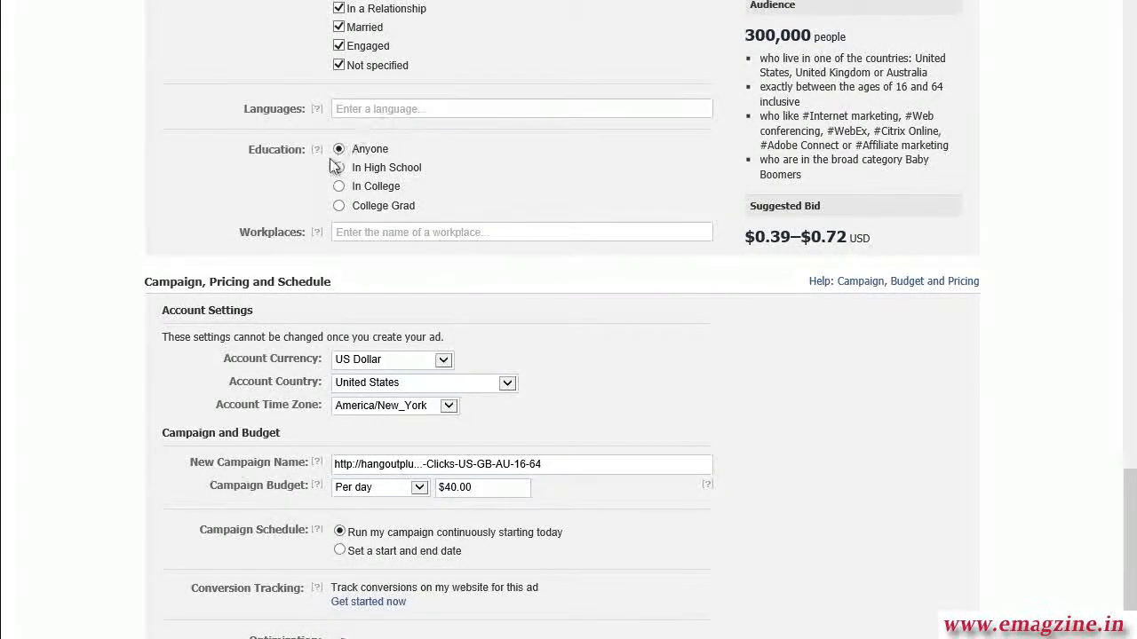
click(432, 232)
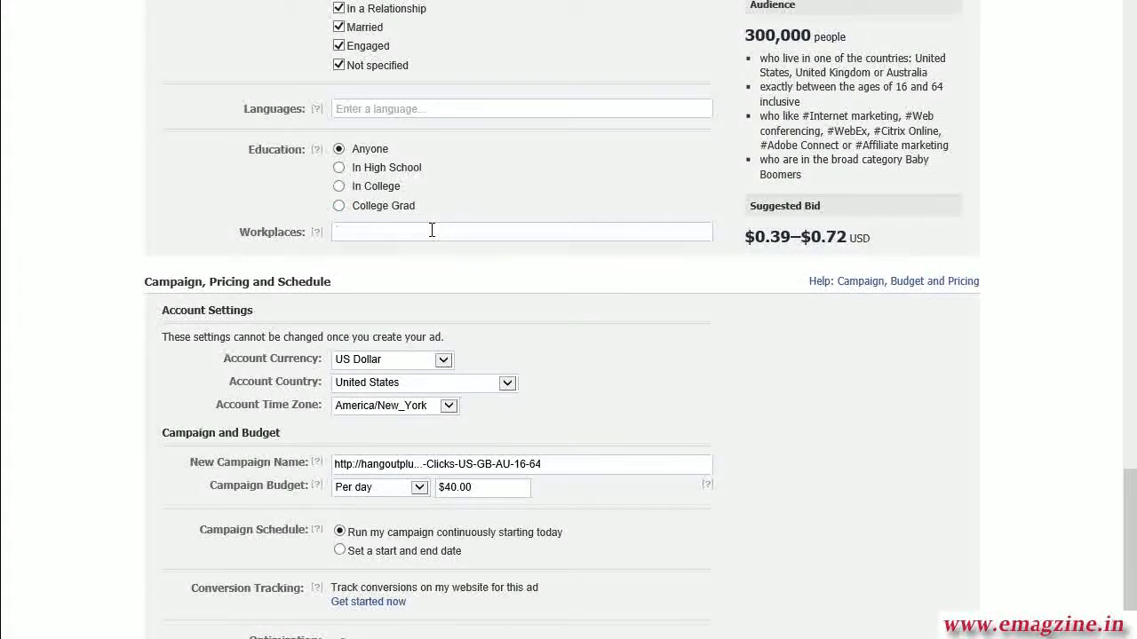
mouse_move(320, 235)
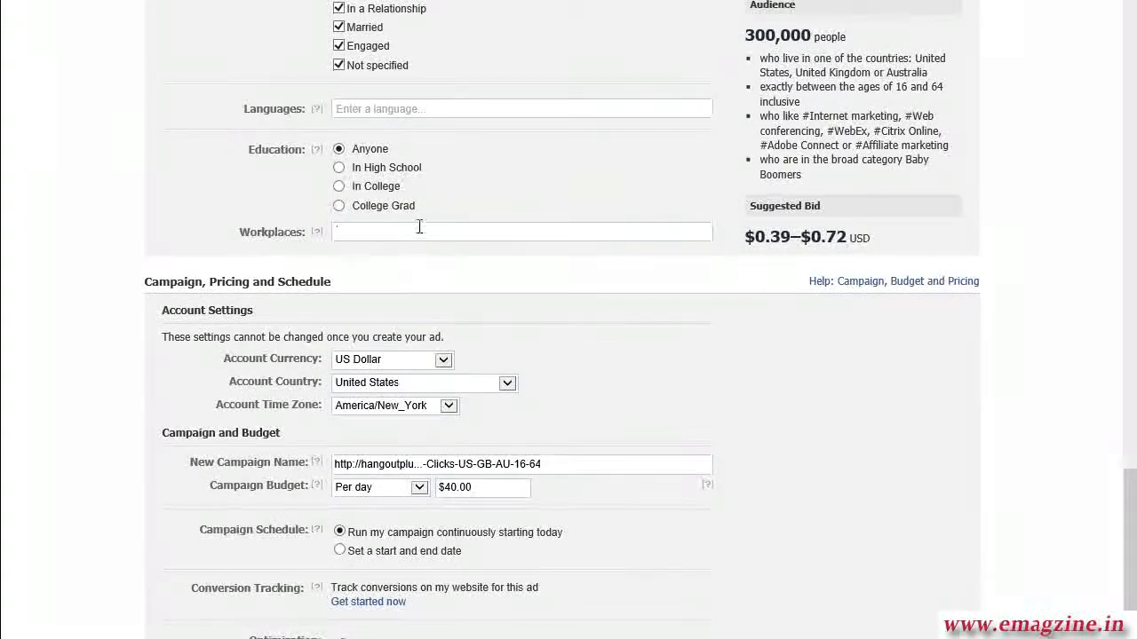
Review the campaign name, budget, schedule and click pricing settings, and return to the audience's interests and location
scroll(497, 225, down, 3)
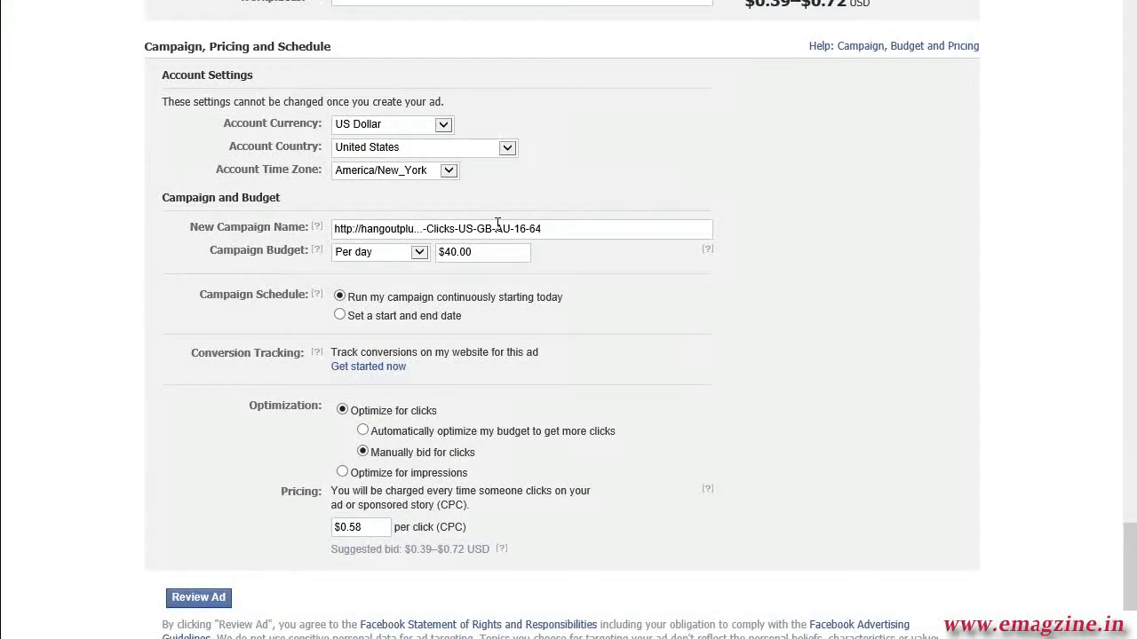
click(571, 229)
scroll(570, 230, down, 1)
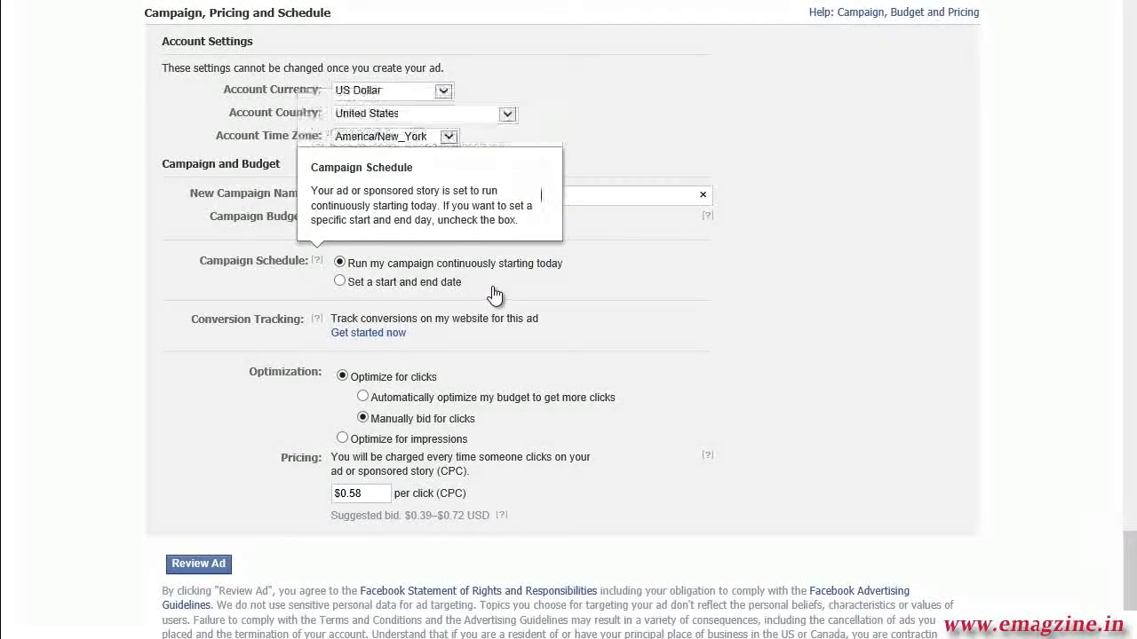
scroll(769, 283, up, 3)
scroll(658, 280, up, 7)
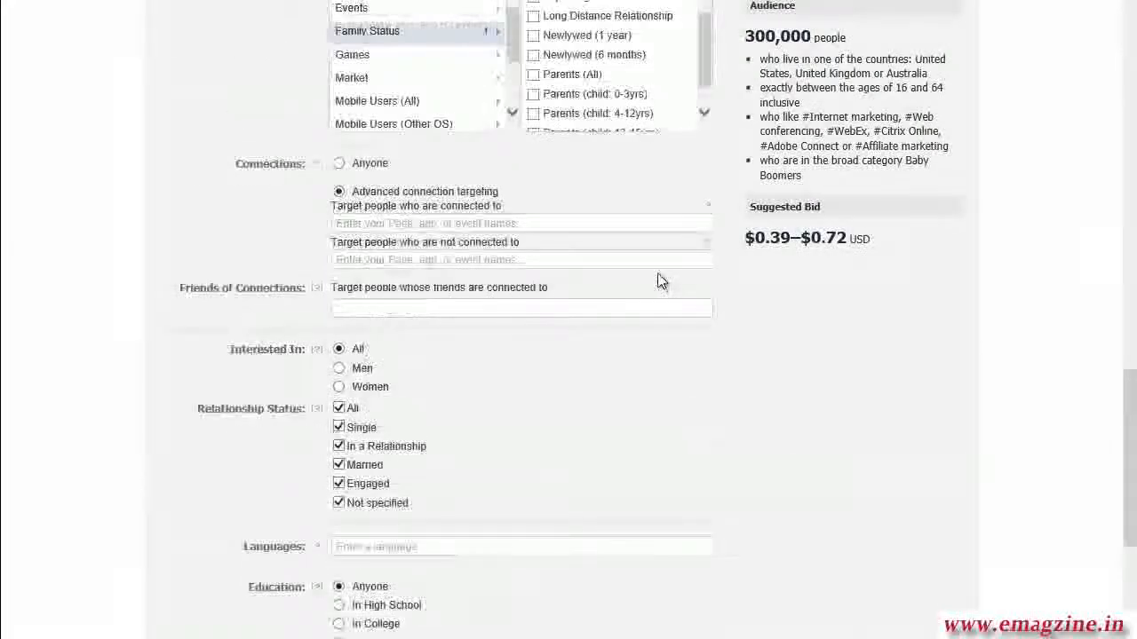
scroll(659, 275, up, 2)
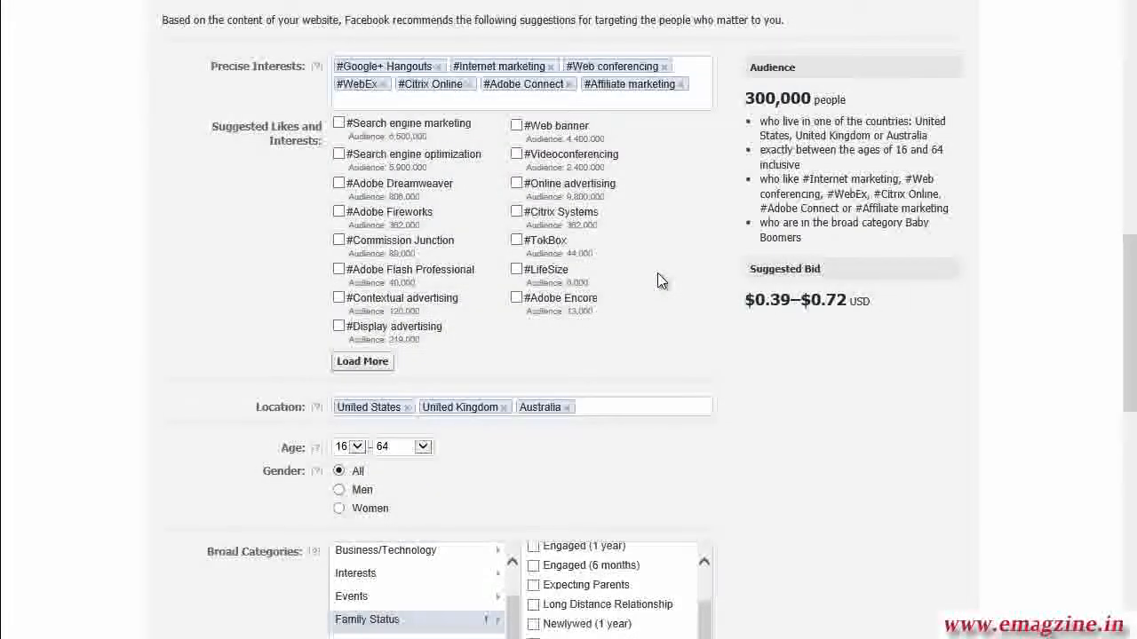